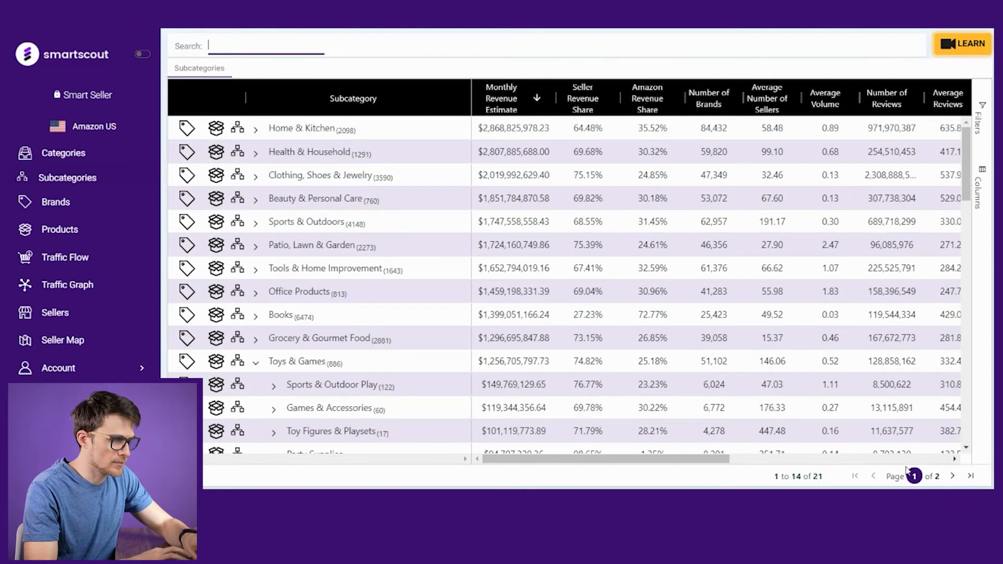
Step: Page through both pages of the subcategory list and collapse the Toys & Games subcategory
left_click(953, 476)
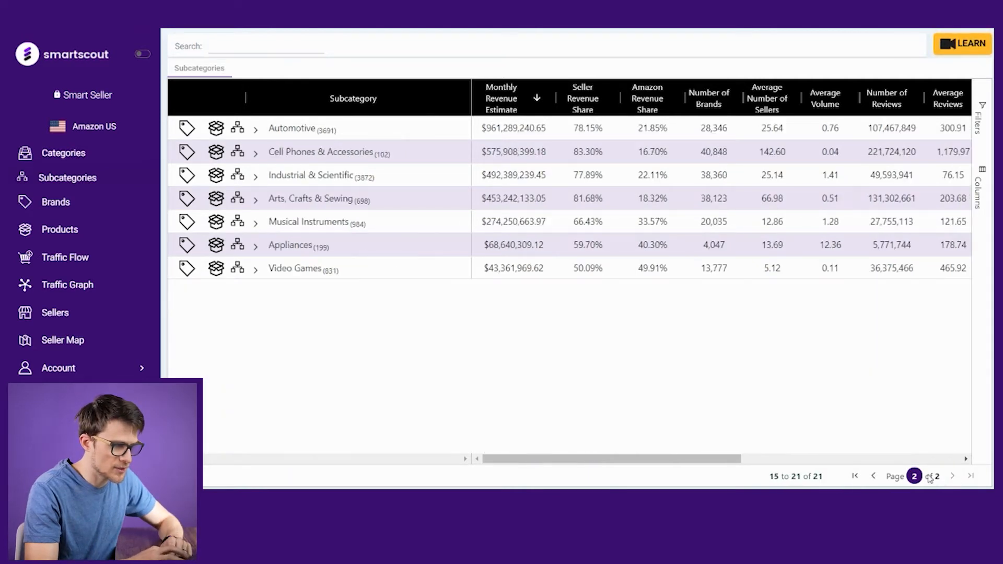
left_click(874, 476)
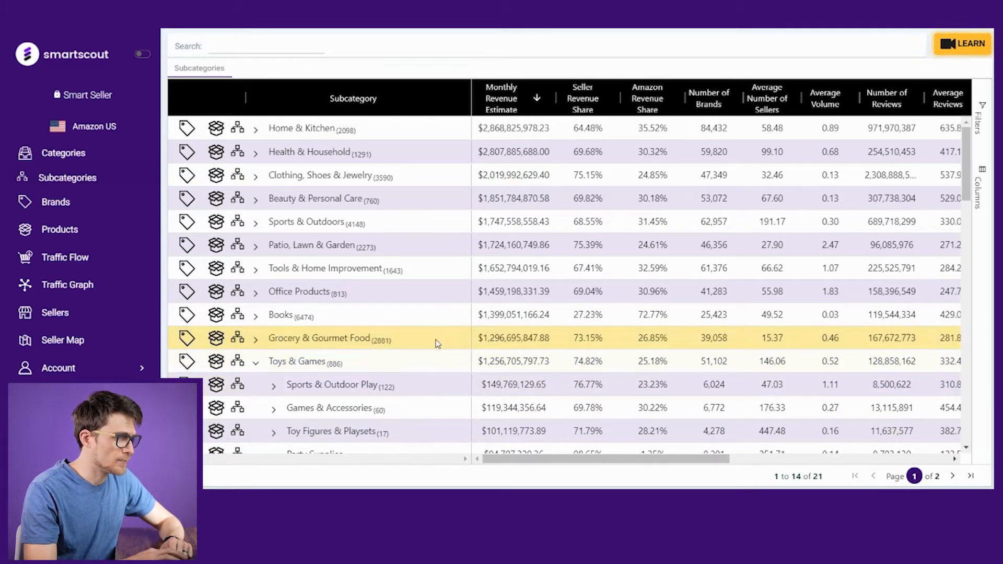
left_click(256, 362)
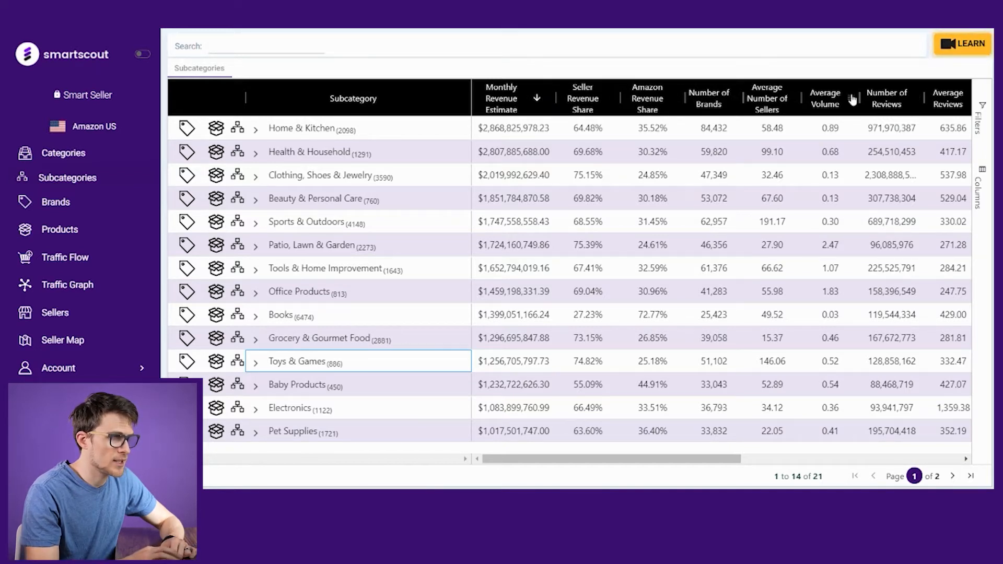
Step: Filter the Monthly Revenue Estimate column to a minimum of 50000
left_click(982, 117)
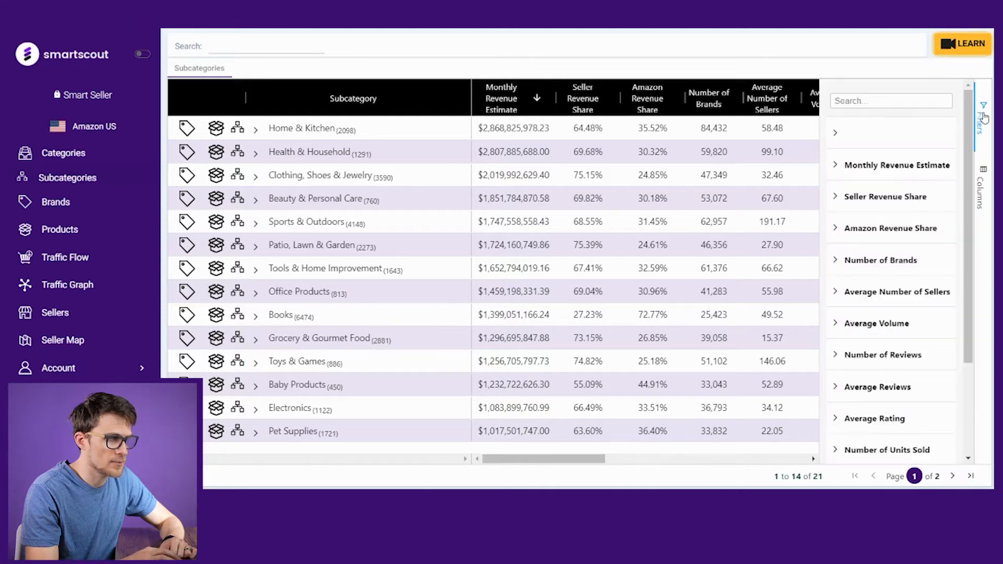
left_click(983, 118)
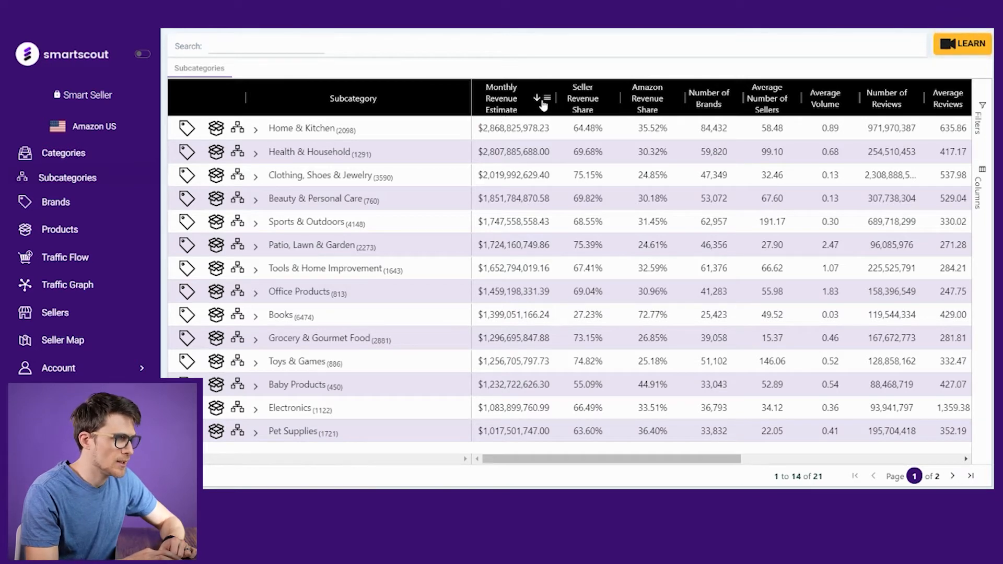
left_click(511, 123)
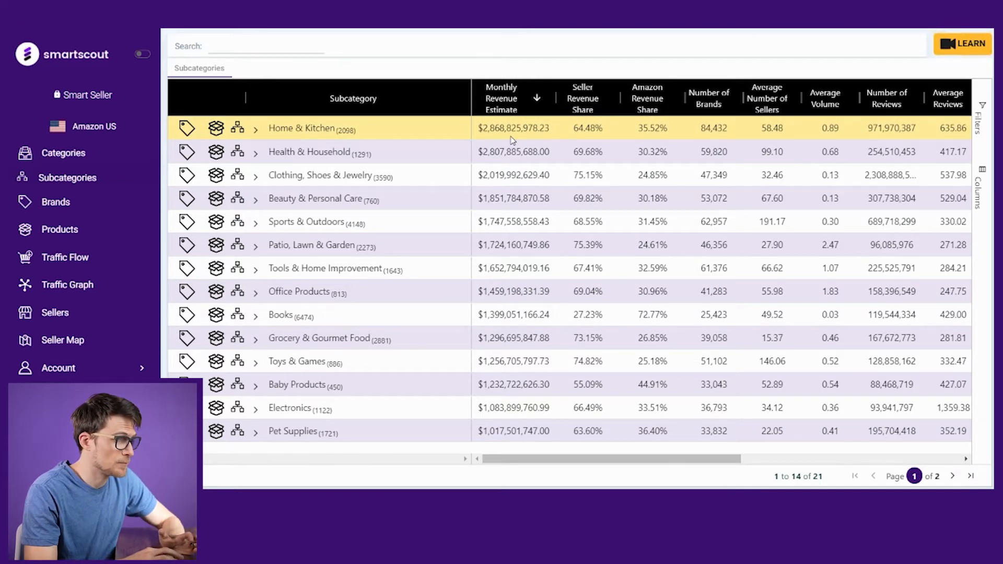
left_click(549, 100)
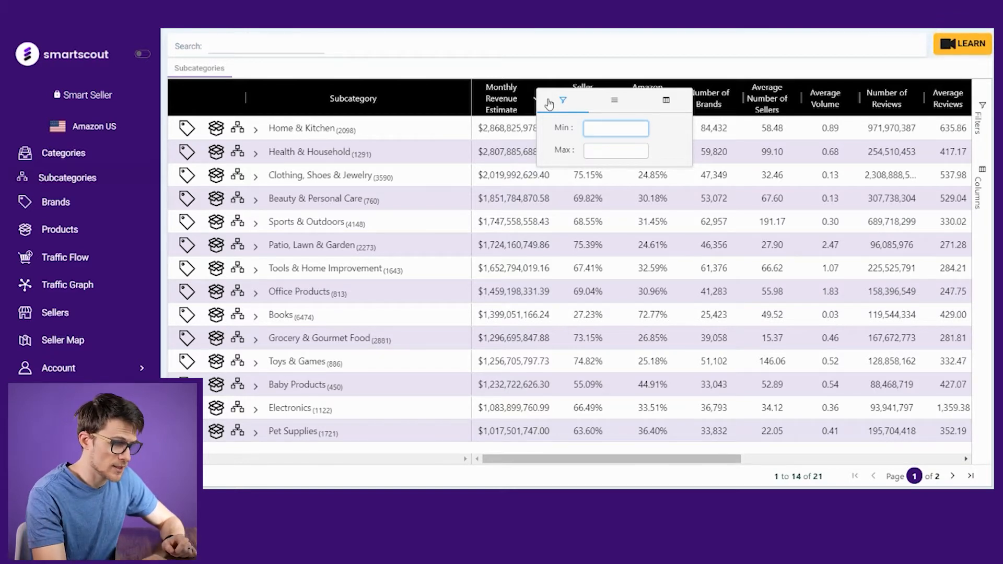
type("50000")
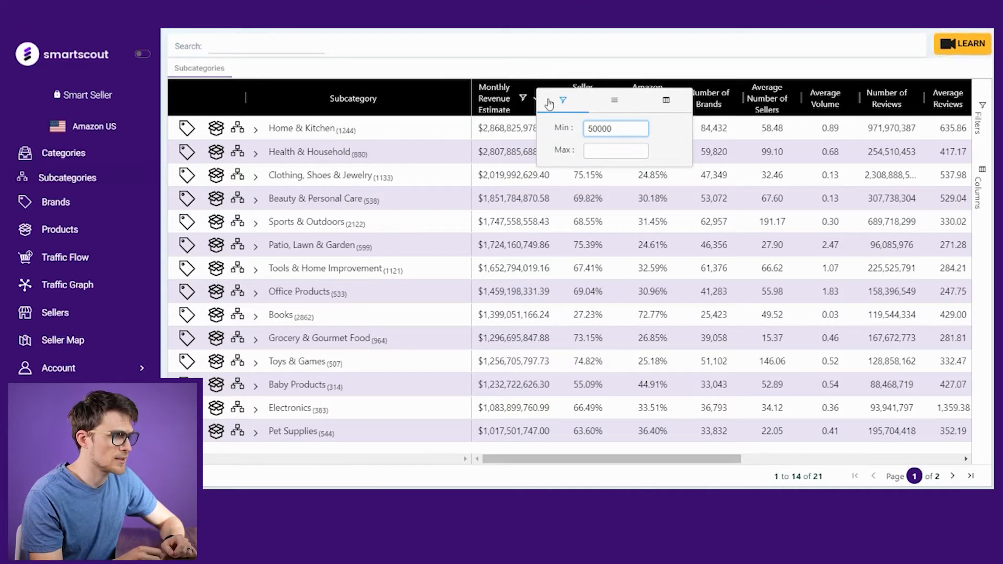
left_click(570, 75)
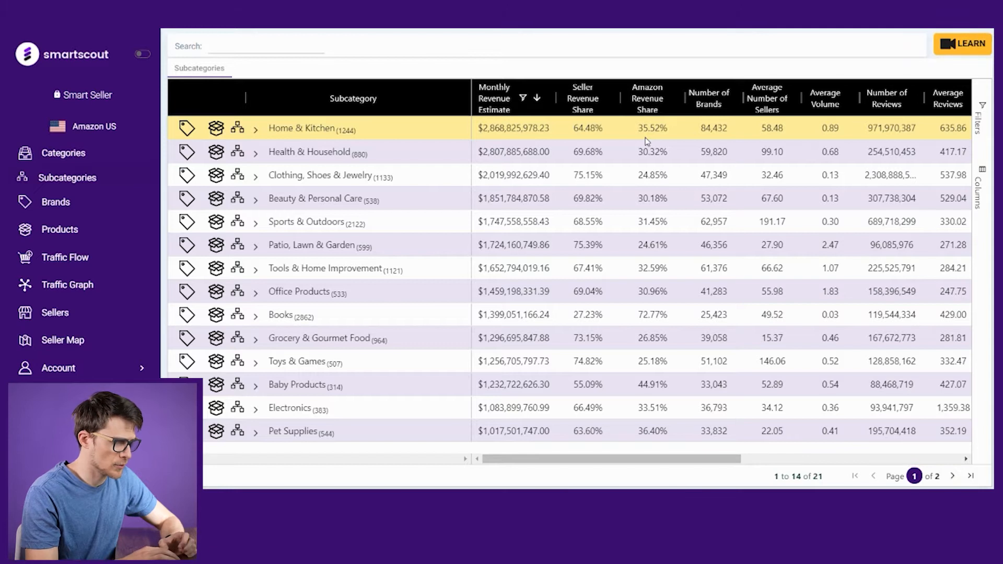
Step: Filter the Amazon Revenue Share column to a maximum of 0.1
left_click(678, 101)
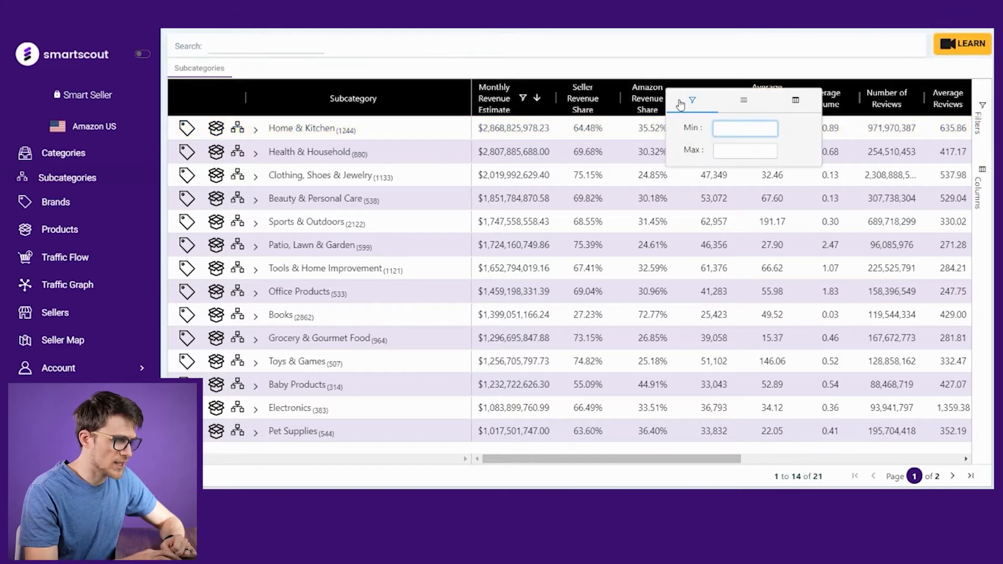
left_click(725, 150)
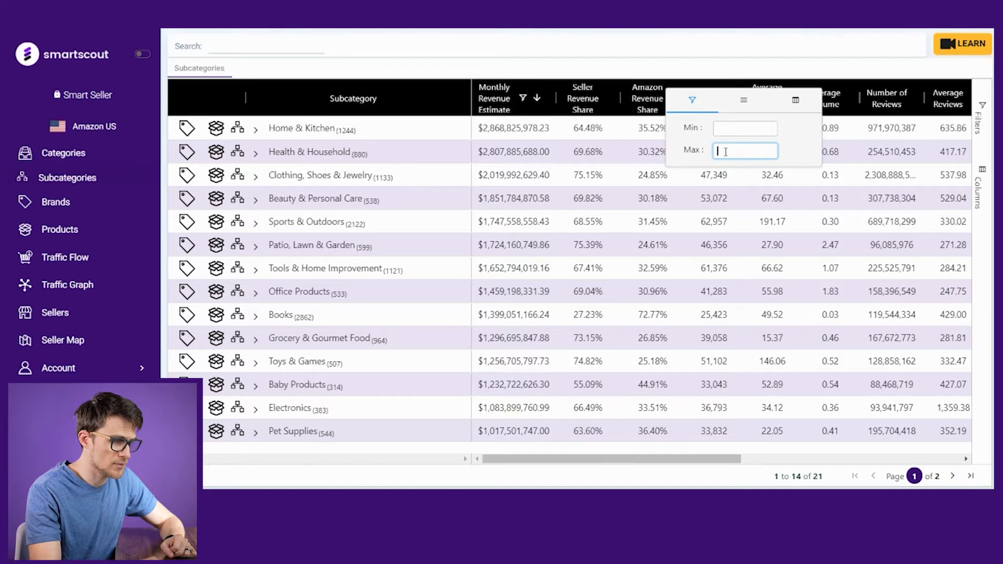
type(".1")
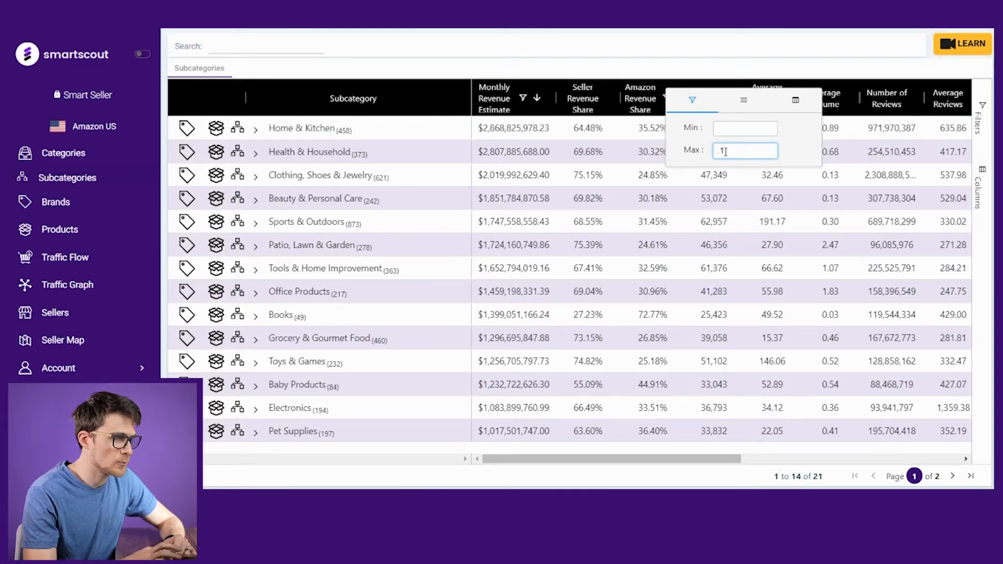
left_click(715, 71)
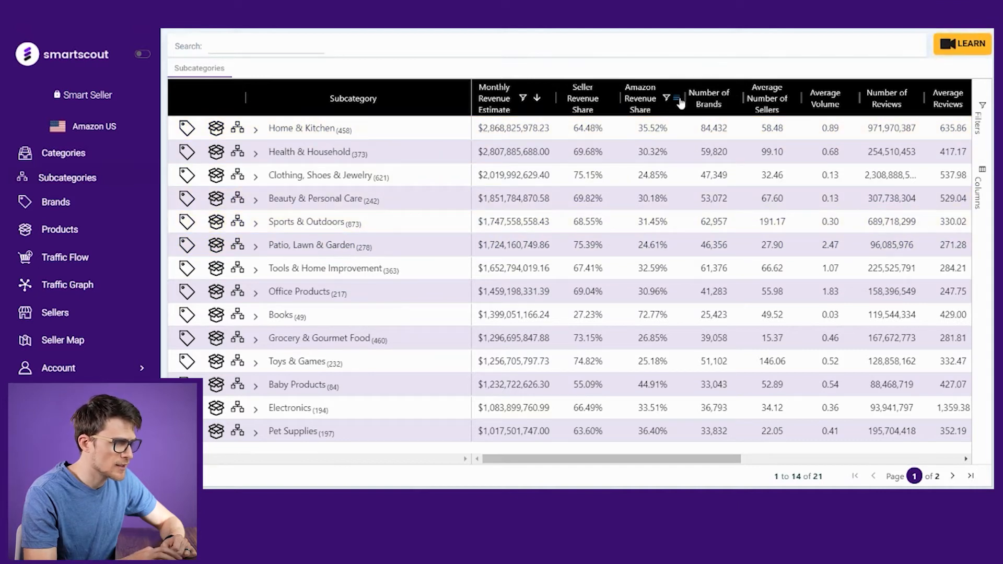
Step: Check the Amazon Revenue Share filter value and expand Home & Kitchen to inspect its subcategories
left_click(678, 99)
left_click(733, 155)
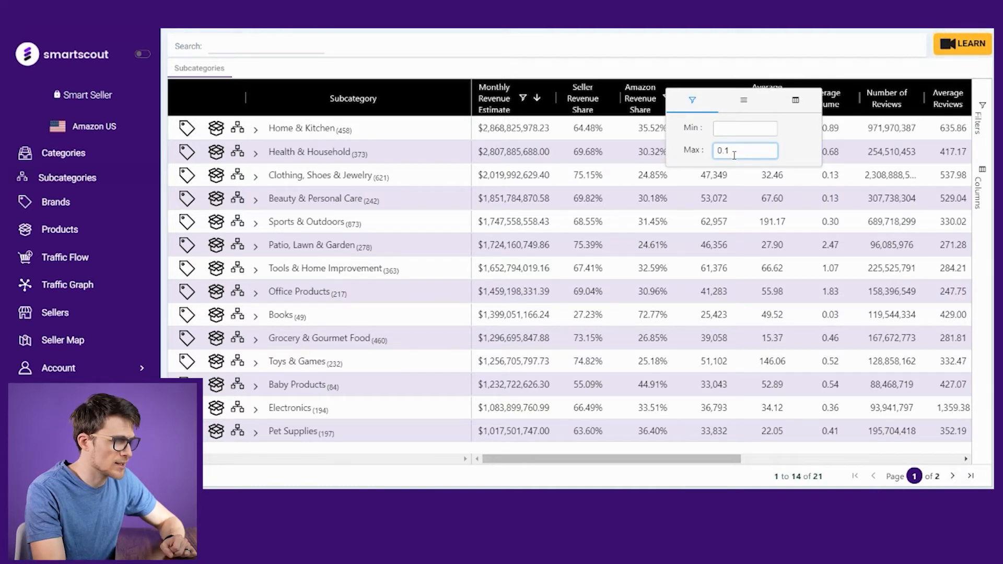
left_click(258, 134)
left_click(257, 132)
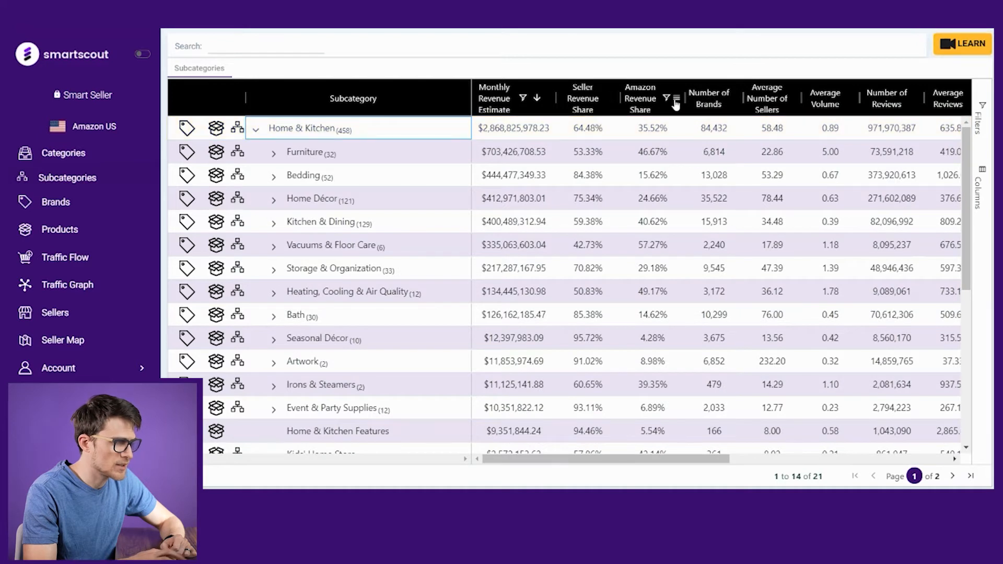
Step: Re-enter 0.1 as the Amazon Revenue Share maximum
left_click(677, 100)
left_click(734, 150)
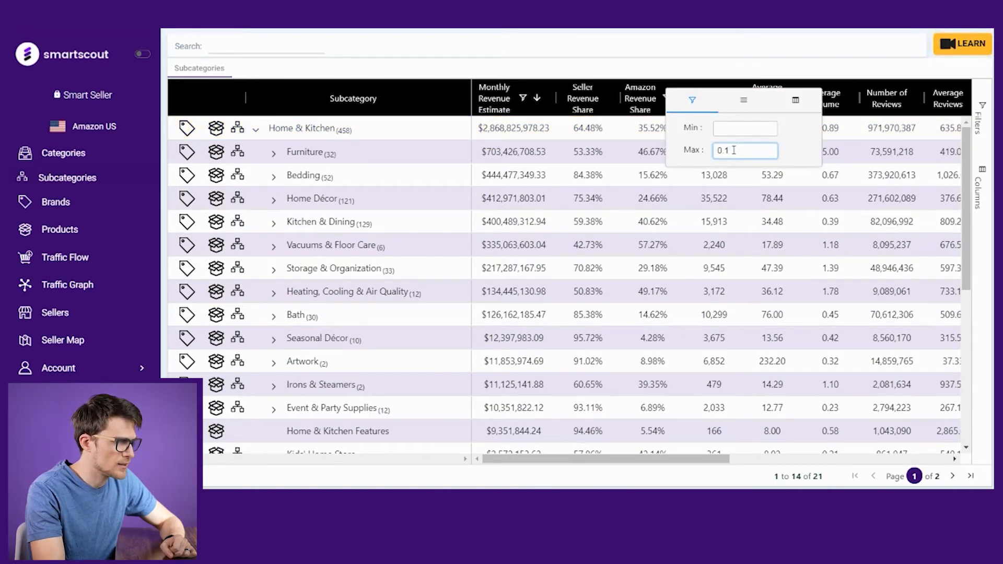
key("BackSpace")
key("BackSpace")
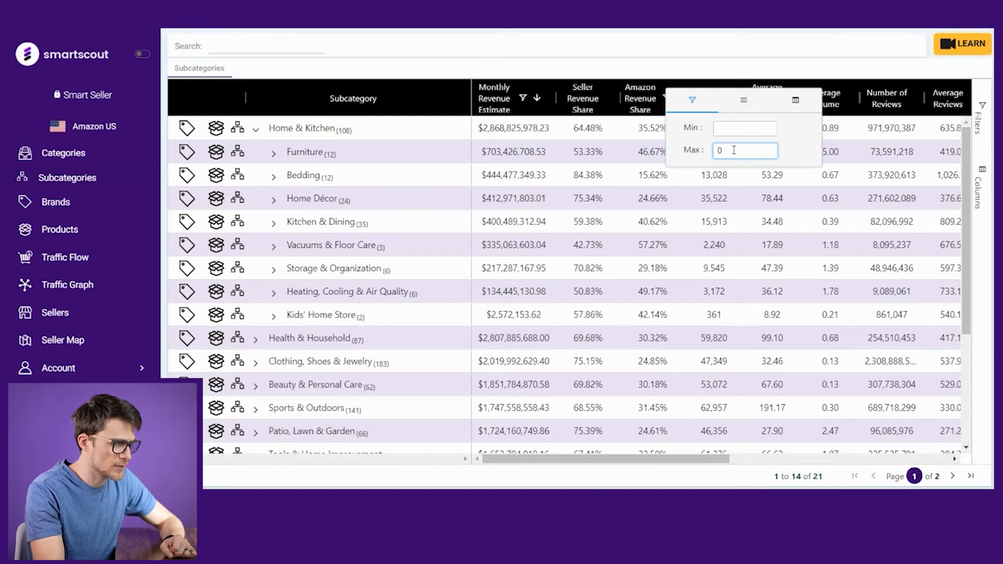
key("BackSpace")
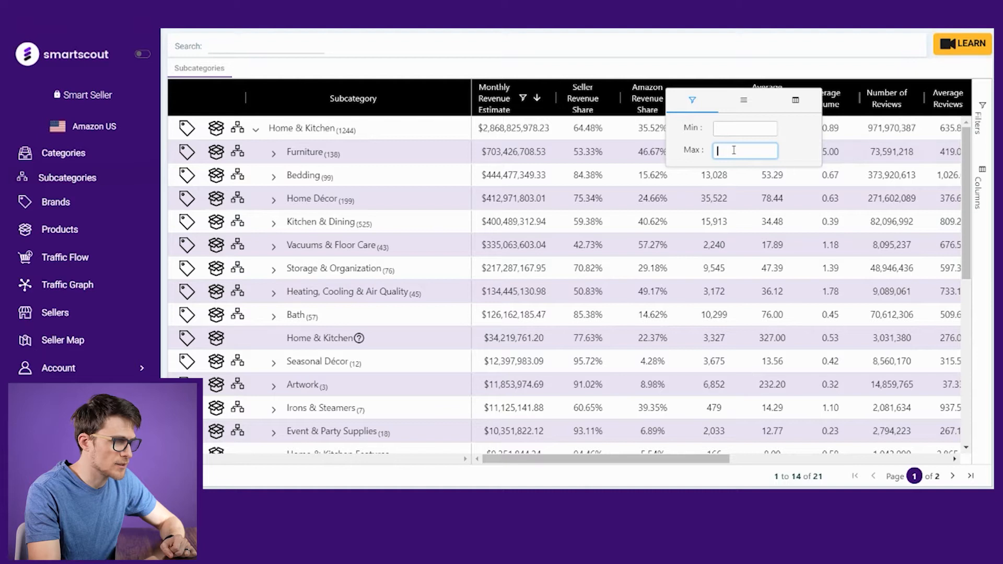
type(".1")
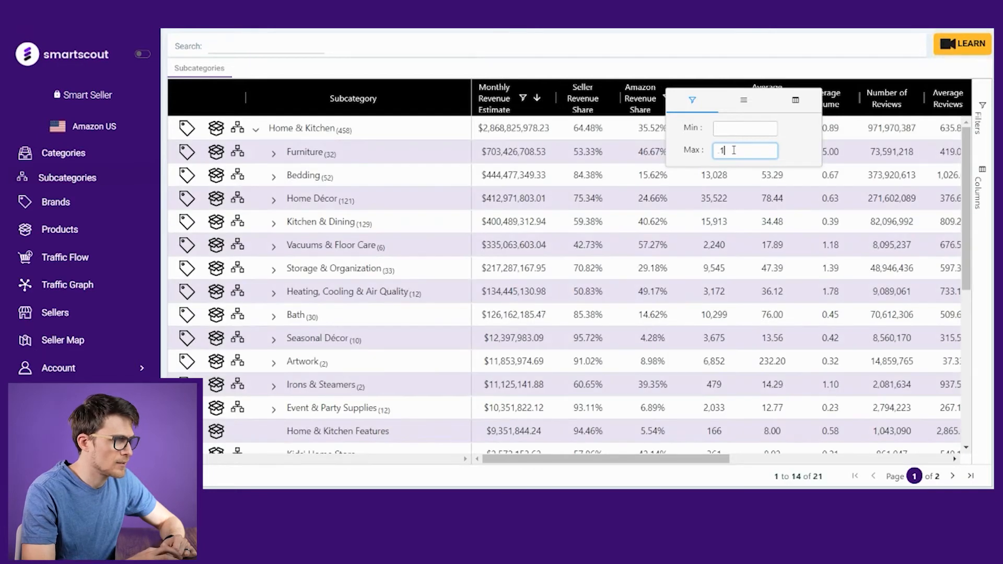
left_click(682, 124)
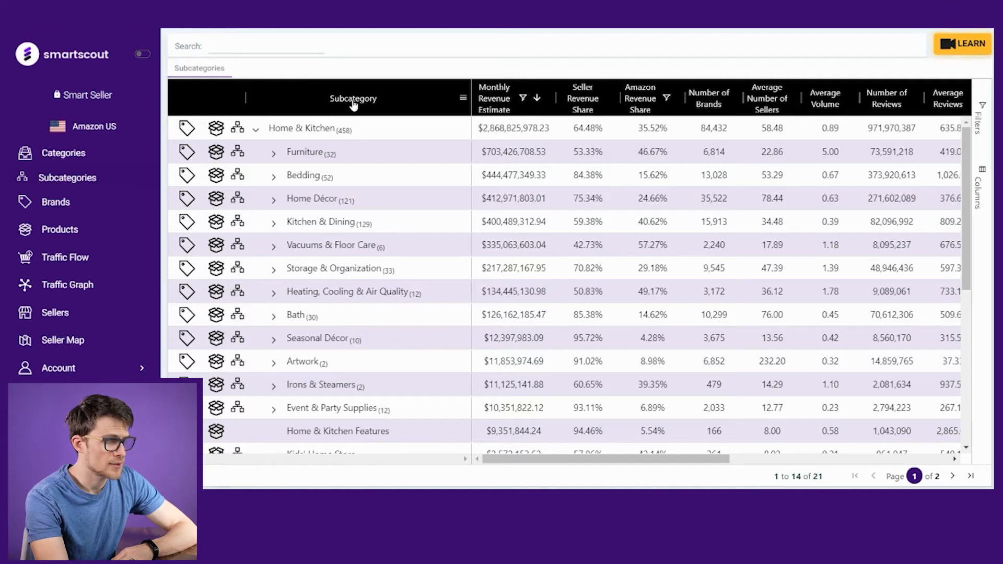
Step: Collapse Home & Kitchen and filter the Number of Brands column to a maximum of 50
left_click(256, 130)
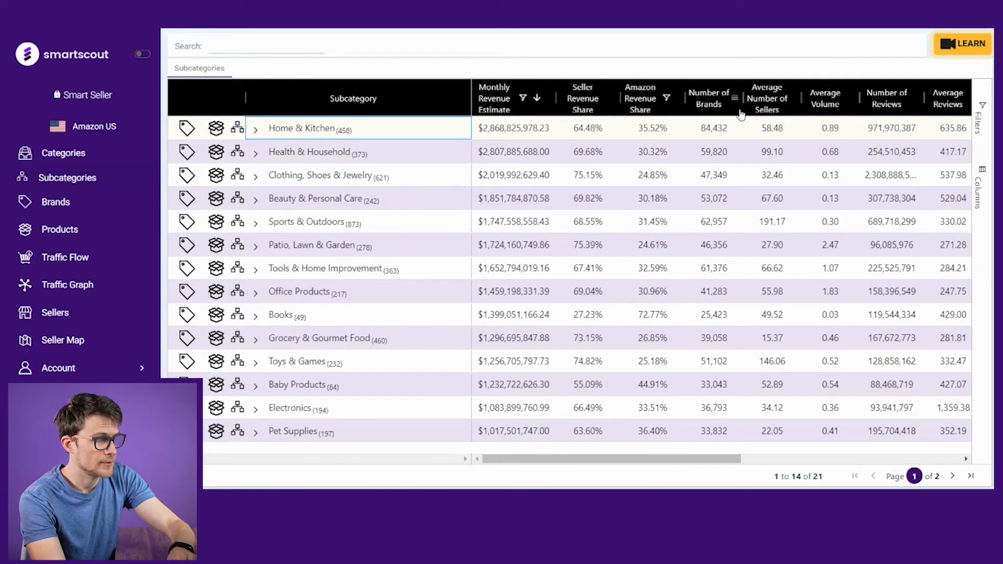
left_click(737, 105)
left_click(796, 149)
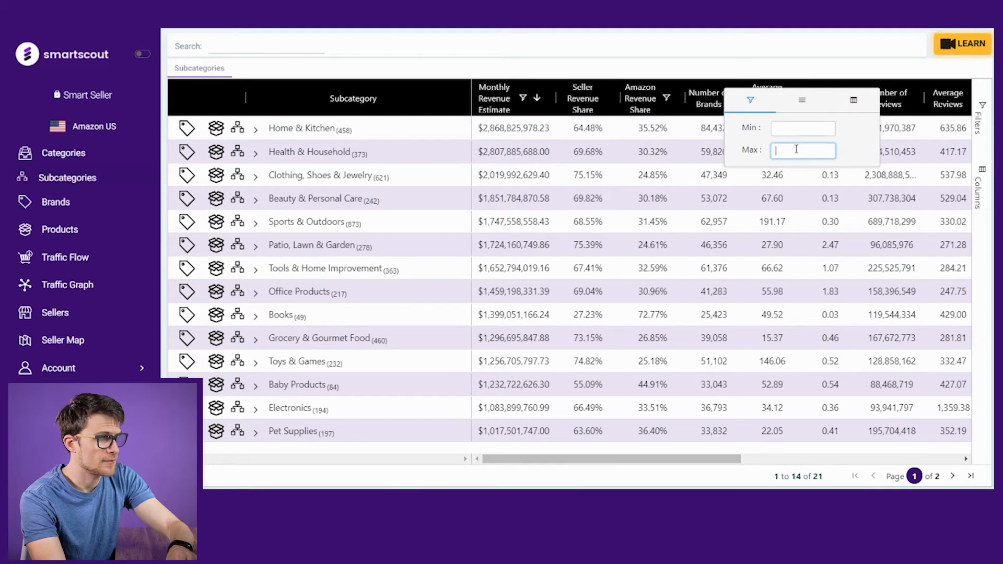
type("50")
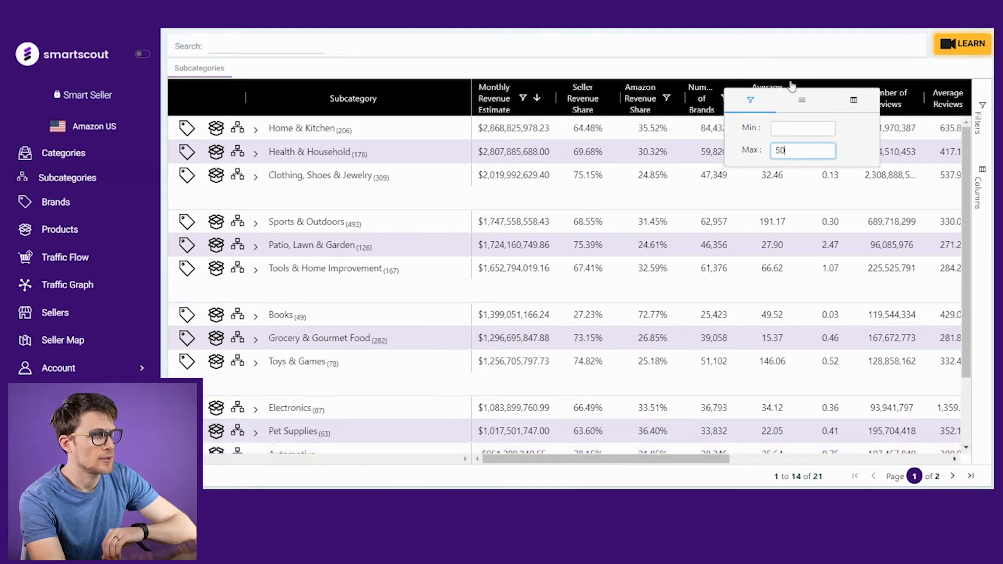
left_click(794, 72)
Step: Filter the Average Number of Sellers column to a maximum of 50
left_click(783, 99)
left_click(839, 154)
type("50")
left_click(816, 70)
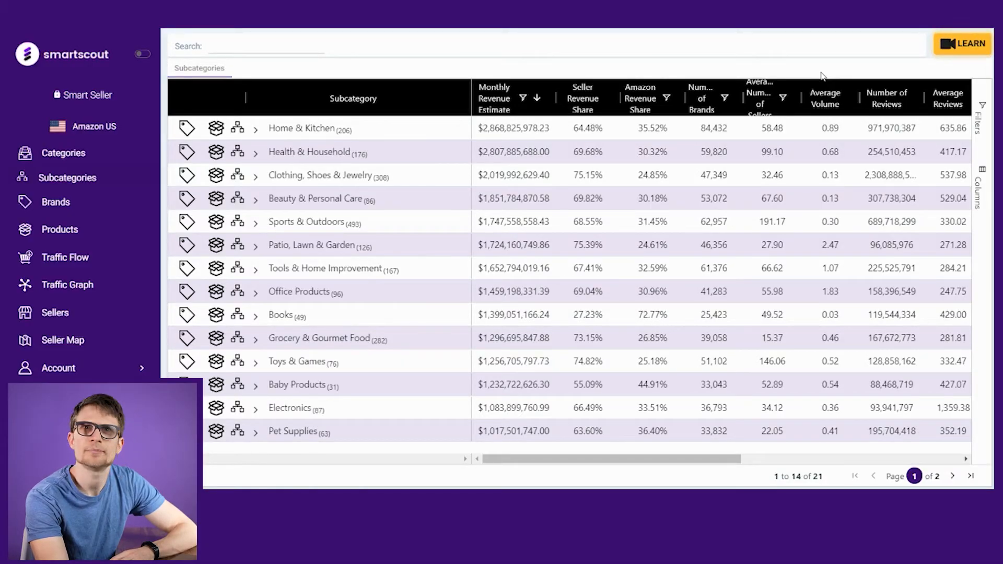
Step: Filter the Average Volume column to a maximum of 1
left_click_drag(685, 458, 745, 475)
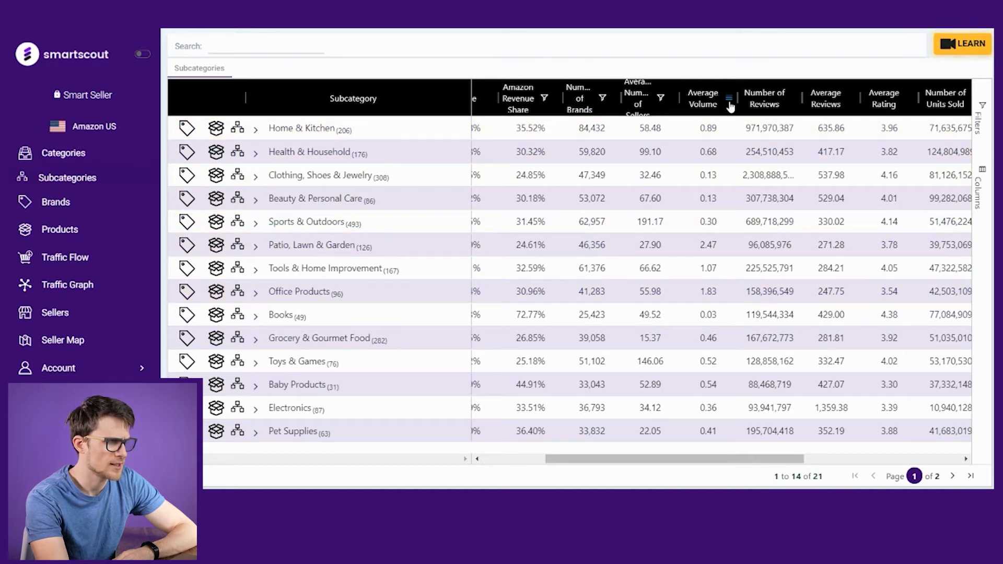
left_click(729, 100)
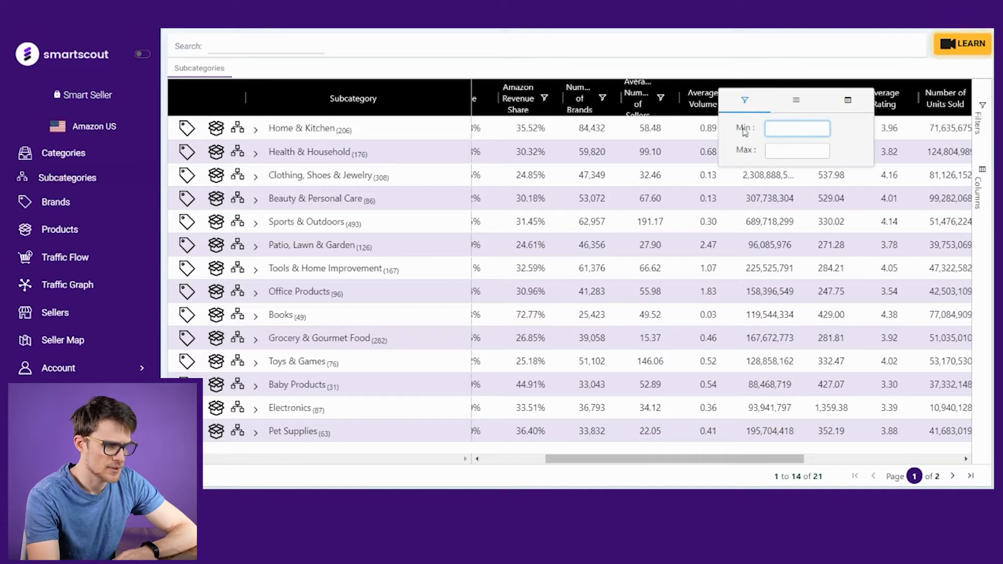
left_click(772, 151)
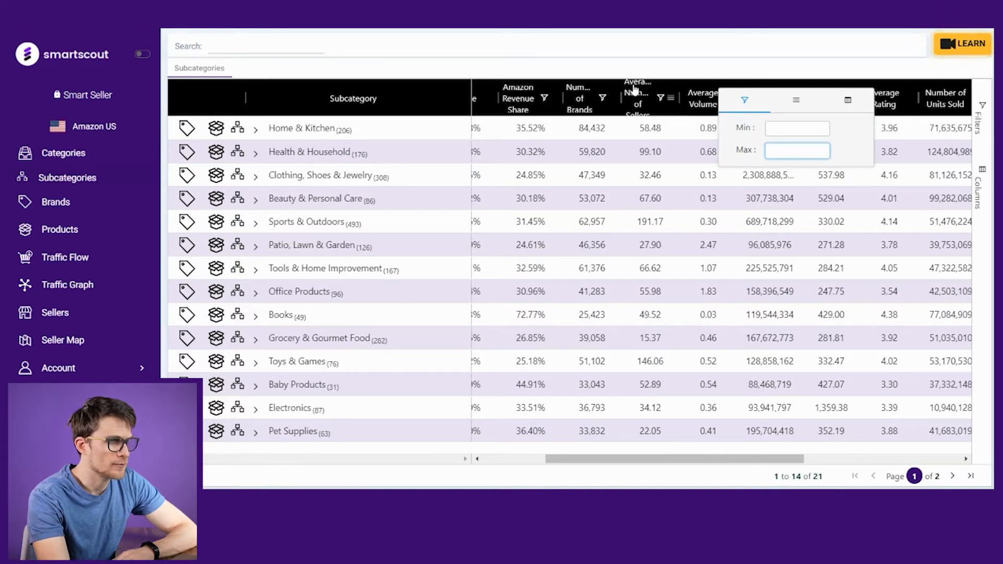
type("1")
left_click(755, 64)
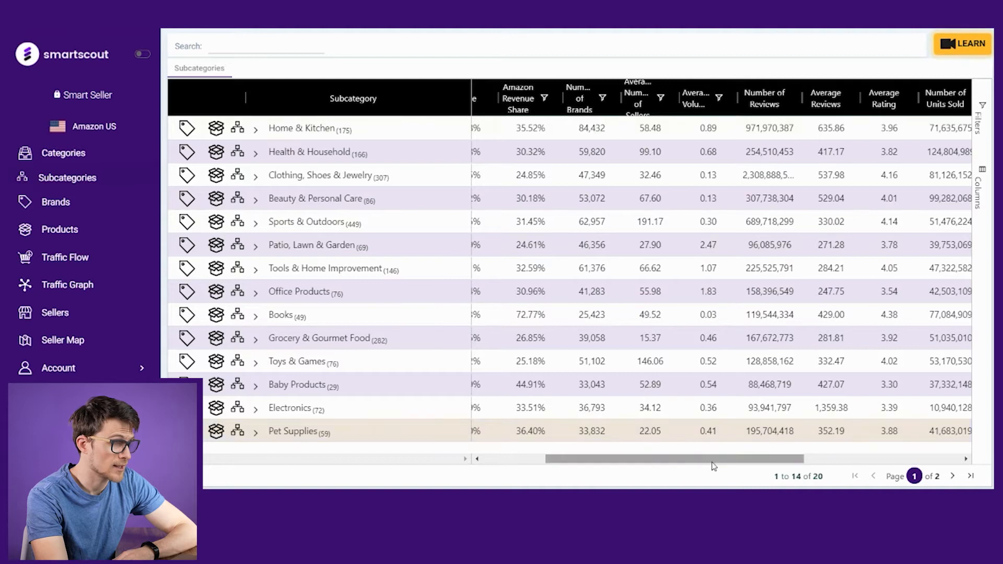
Step: Filter the Average Reviews column to a maximum of 50
left_click_drag(717, 461, 788, 469)
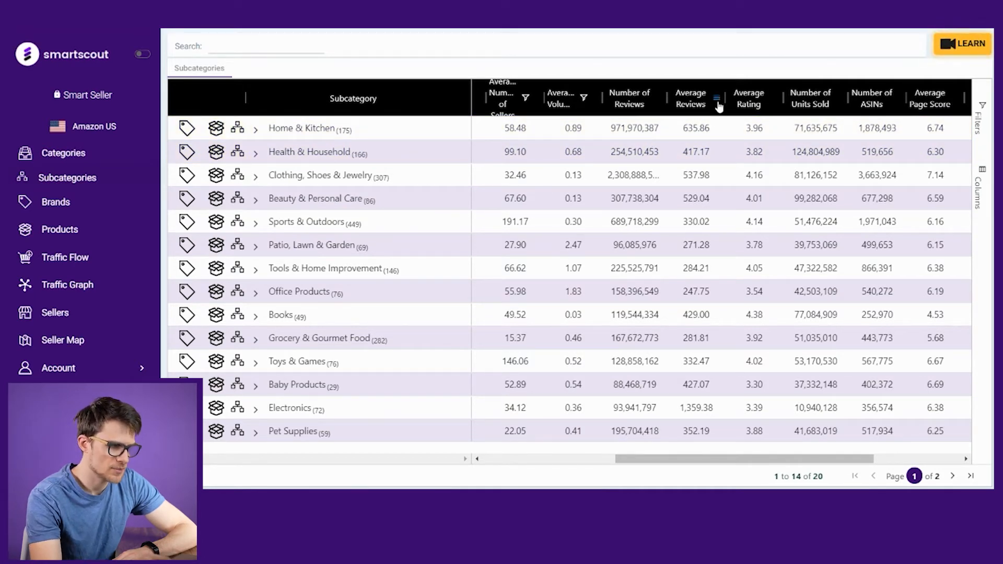
left_click(717, 102)
left_click(763, 150)
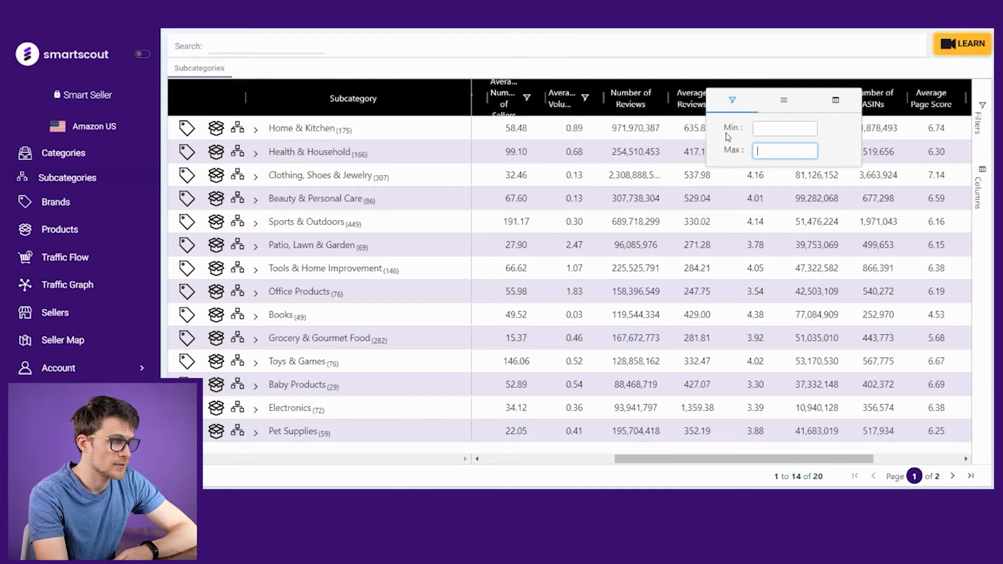
type("50")
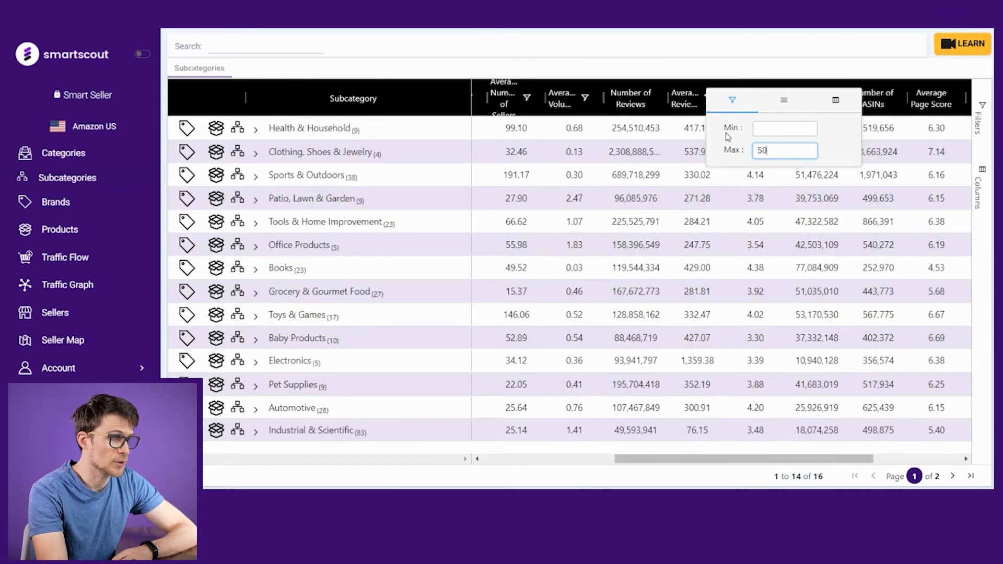
left_click(752, 81)
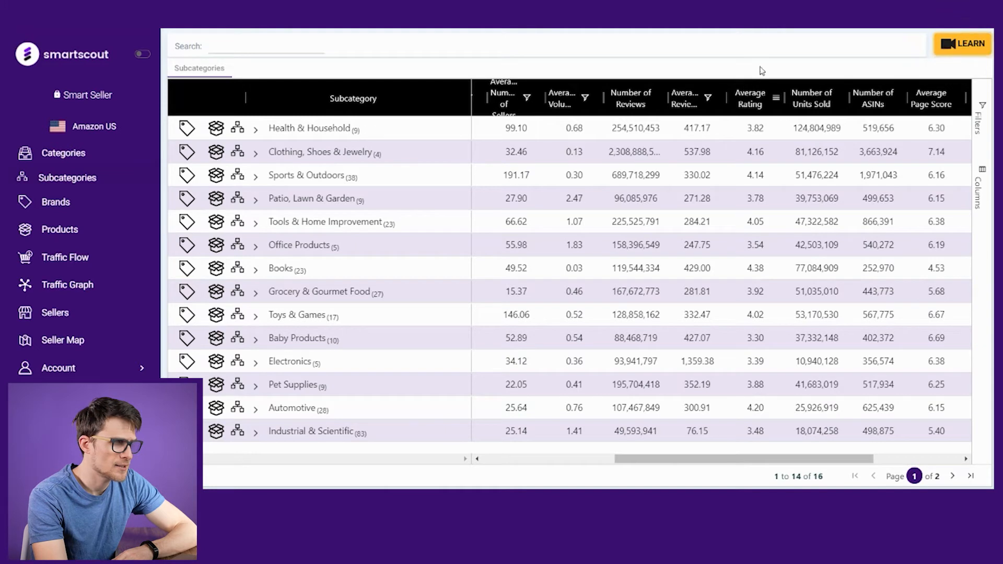
Step: Filter the Average Rating column to a maximum of 3.5
left_click(776, 102)
left_click(820, 150)
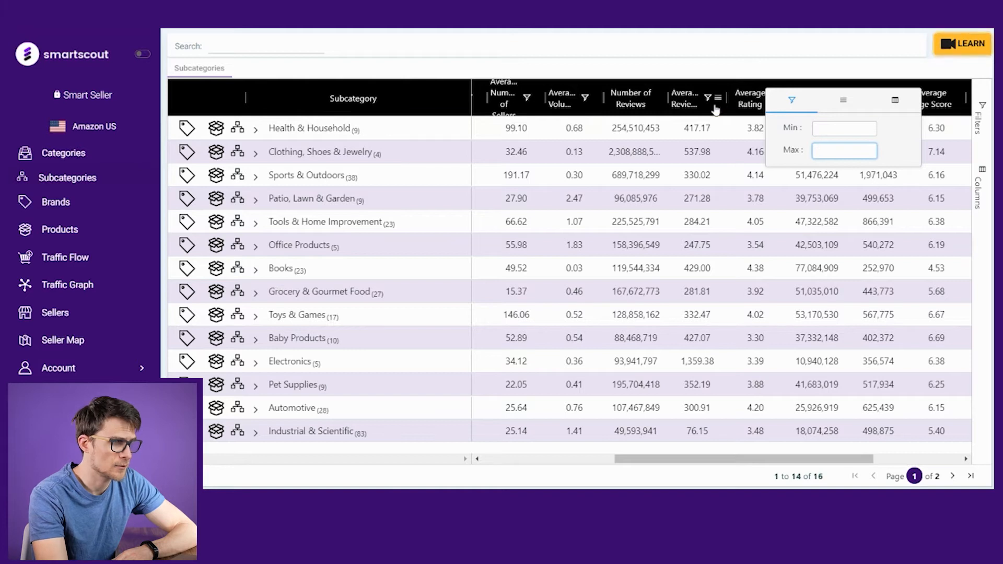
type("3.5")
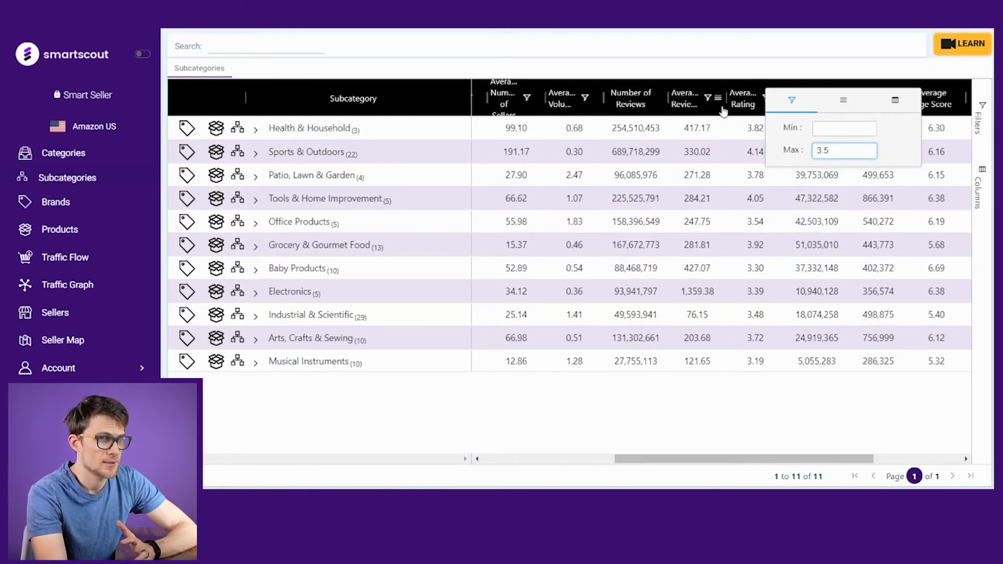
left_click(773, 77)
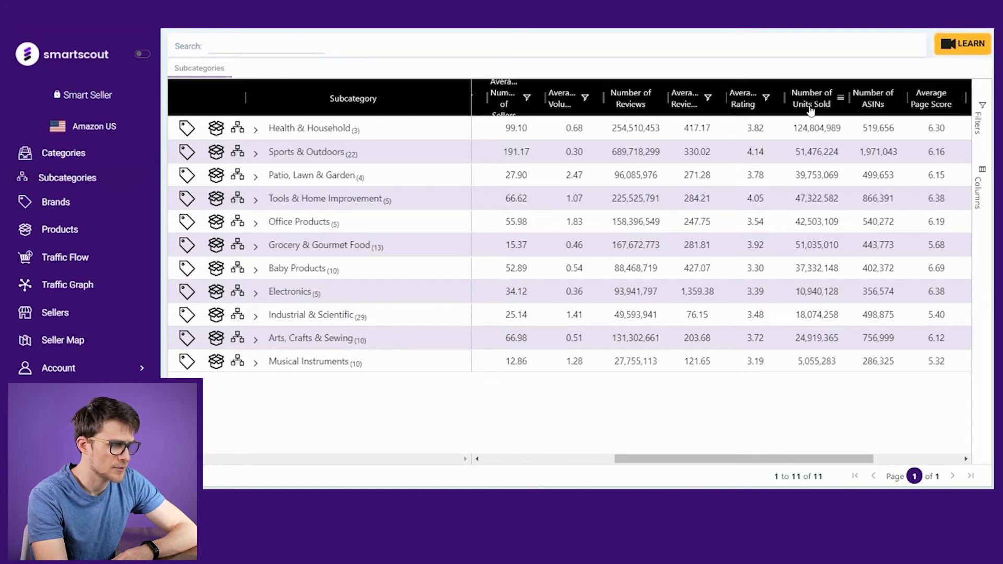
Step: Filter the Average Page Score column to a maximum of 6
left_click_drag(759, 457, 849, 463)
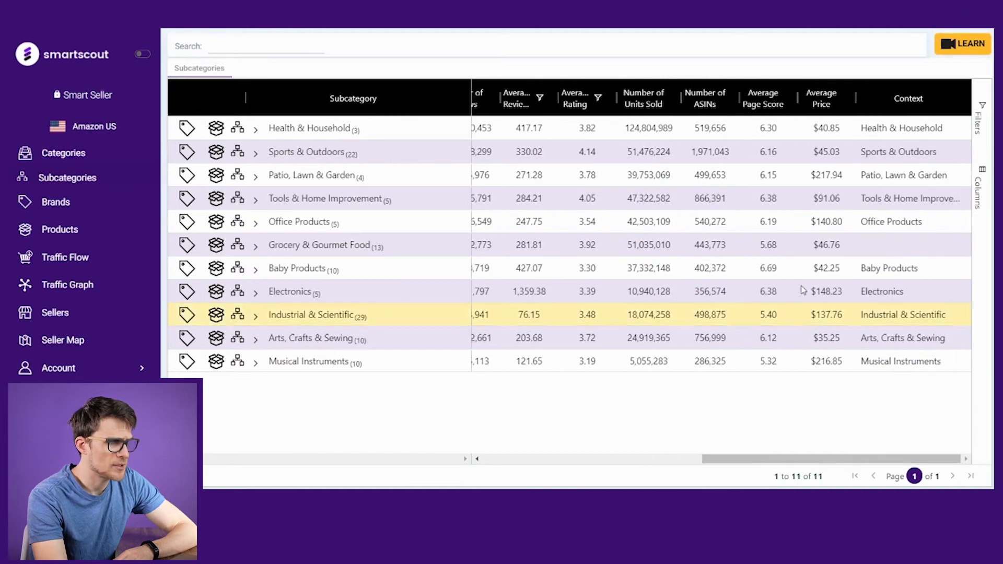
left_click(789, 100)
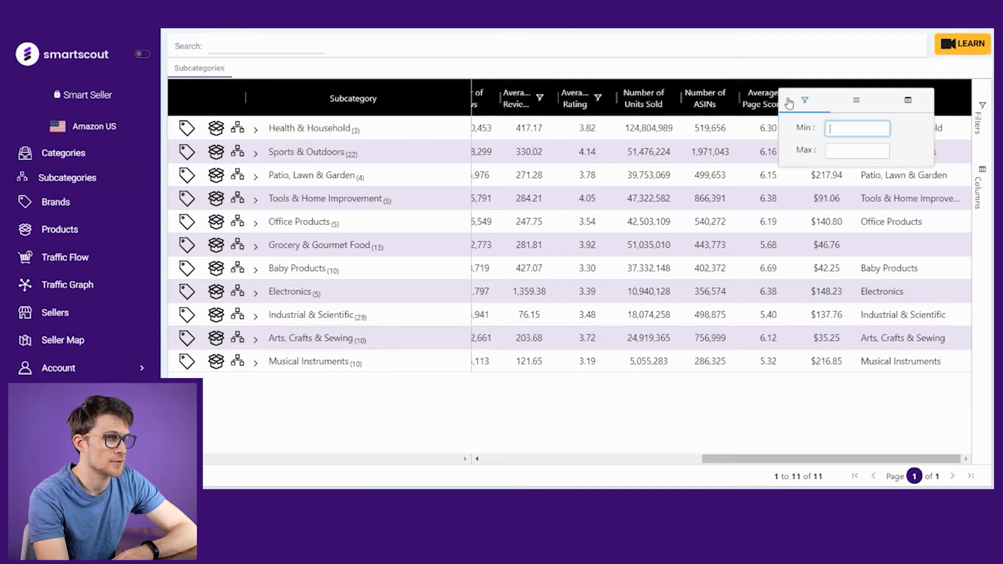
left_click(829, 150)
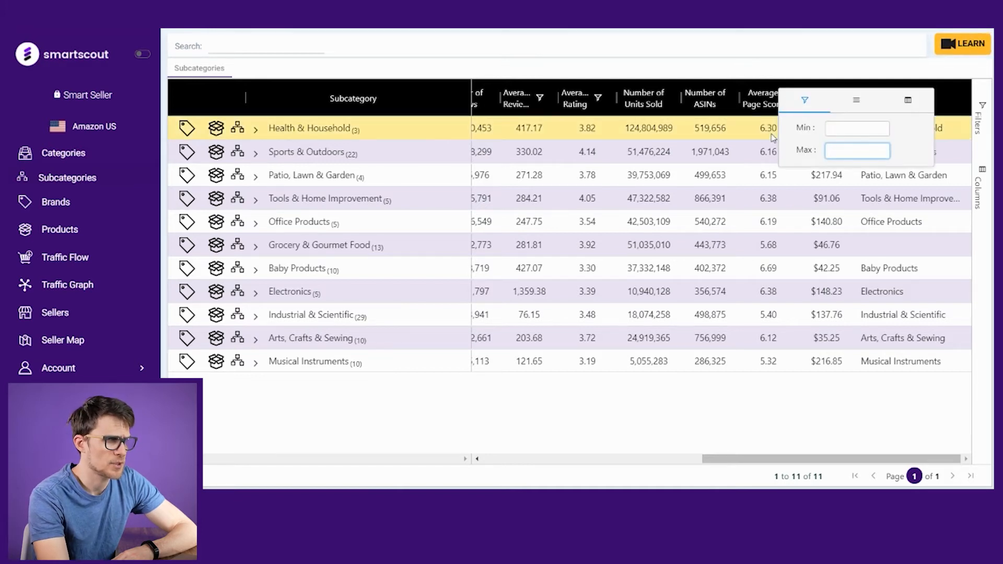
type("6")
left_click(816, 76)
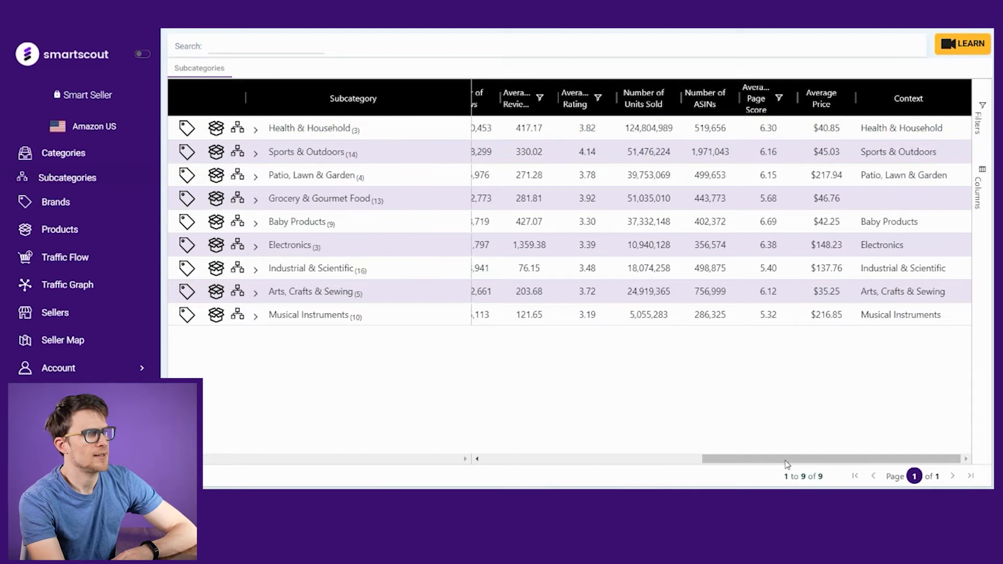
Step: Expand Health & Household through Health Care down to Smoking Cessation, then collapse it again
left_click_drag(786, 463, 564, 459)
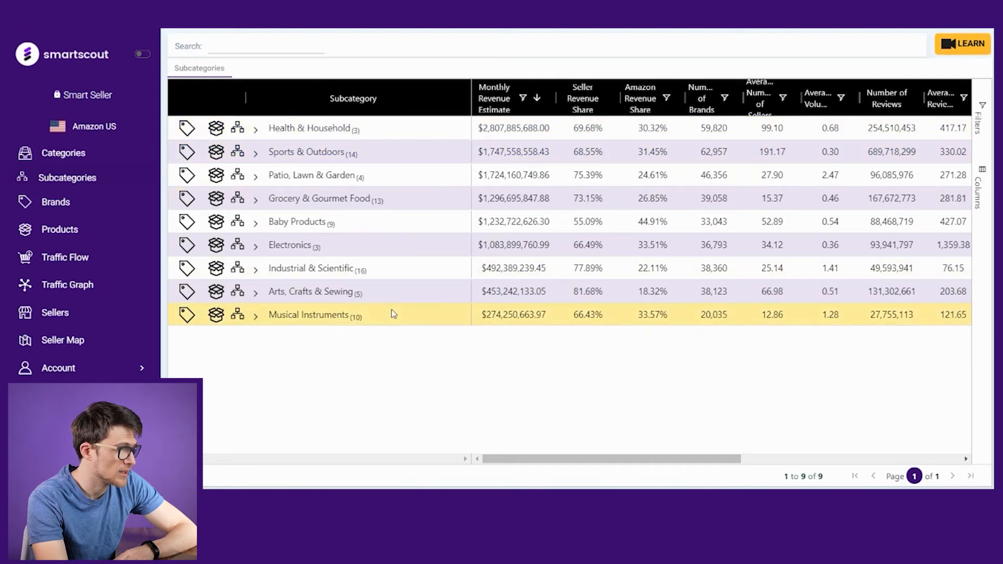
left_click(255, 129)
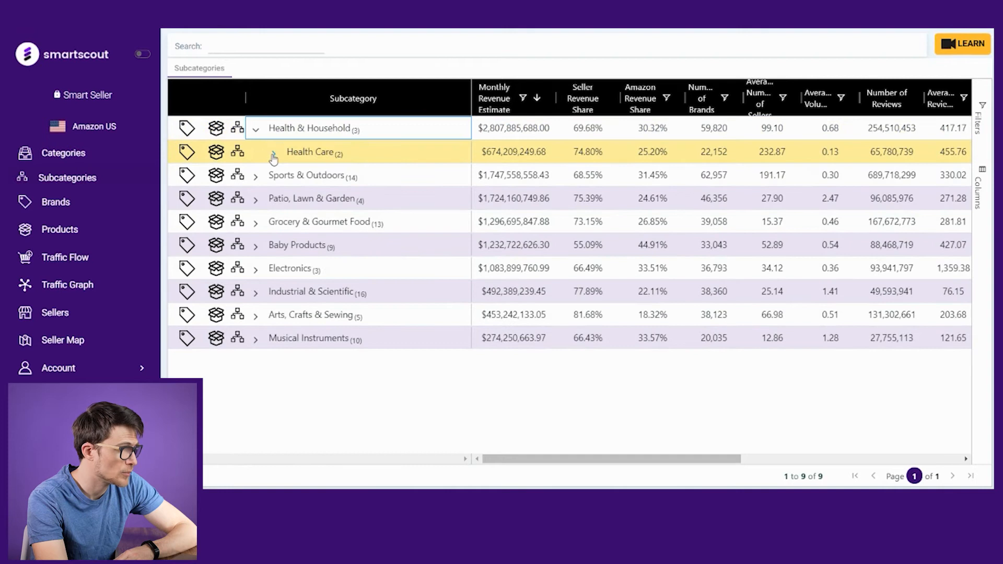
left_click(273, 154)
left_click(292, 177)
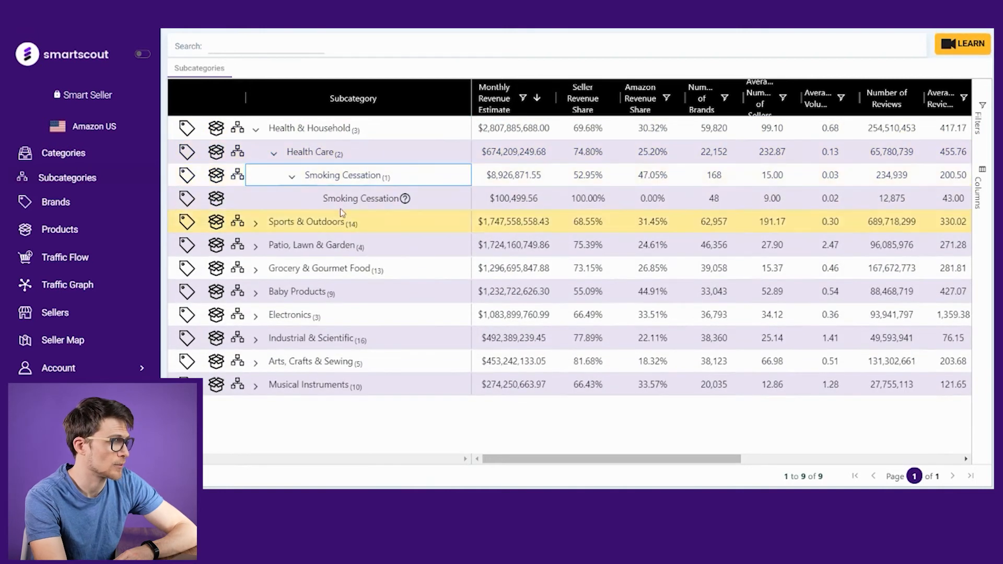
left_click(257, 133)
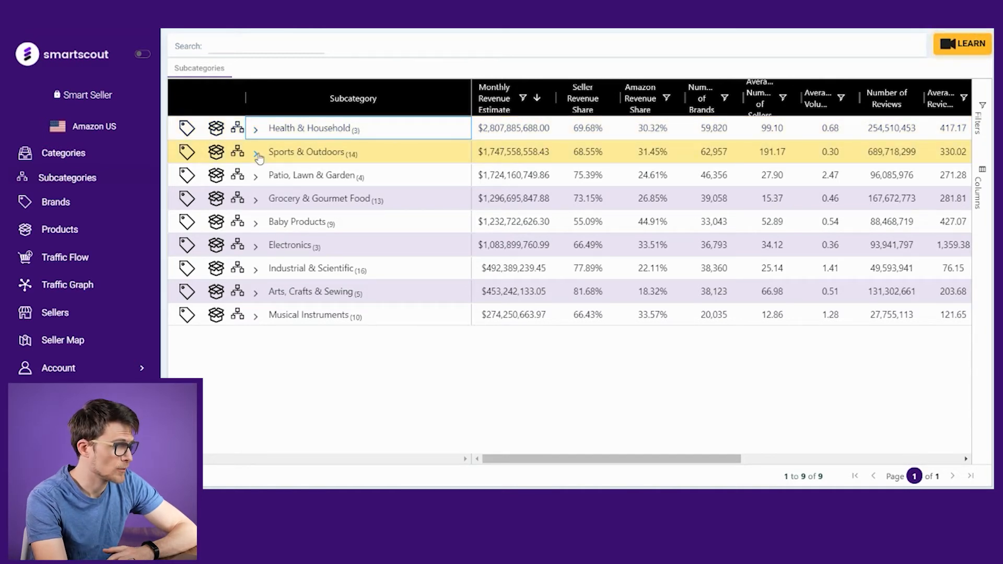
Step: Expand Baby Products through Strollers & Accessories down to Replacement Parts and its Canopies child
left_click(256, 224)
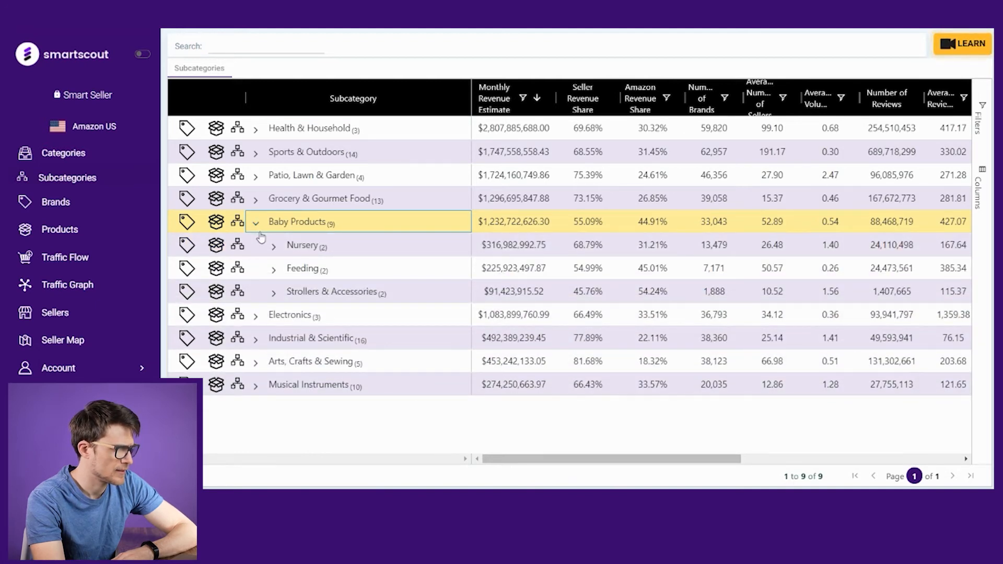
left_click(274, 294)
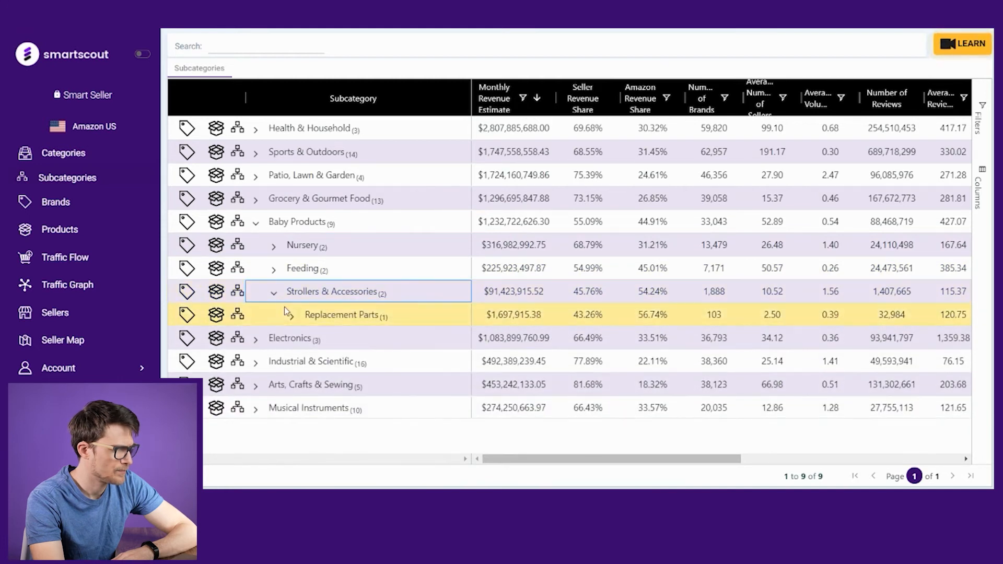
left_click(291, 319)
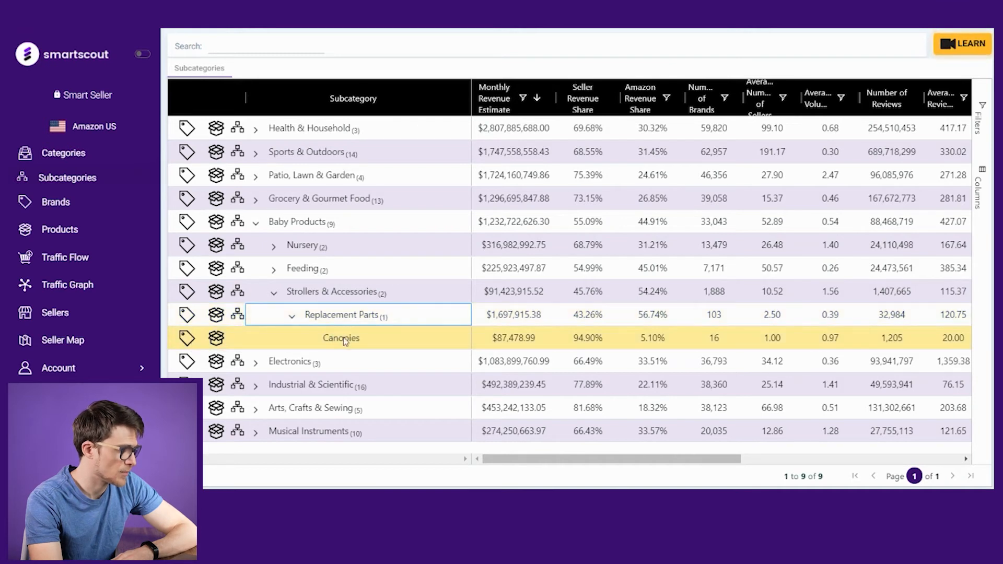
Step: Open the Replacement Parts subcategory breakdown in its own tab, then return to the Subcategories list
left_click(238, 316)
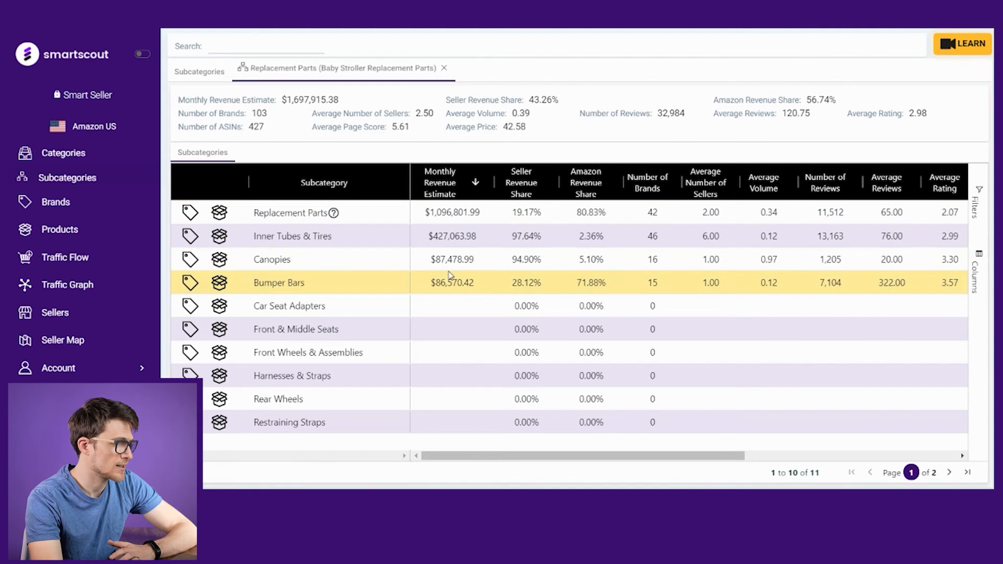
left_click(202, 72)
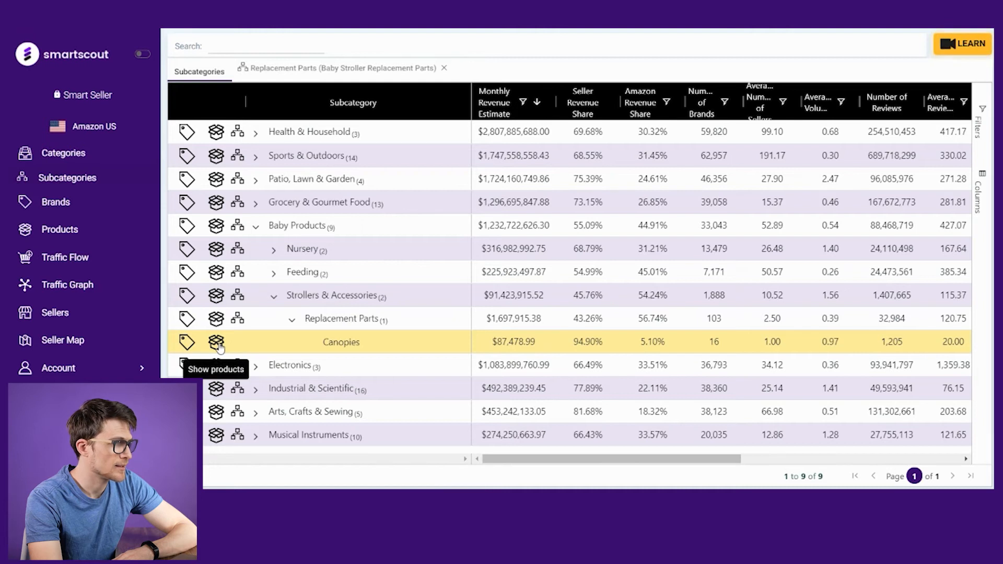
Step: Open the brands list for the Canopies subcategory, then return to the Subcategories list
left_click(189, 342)
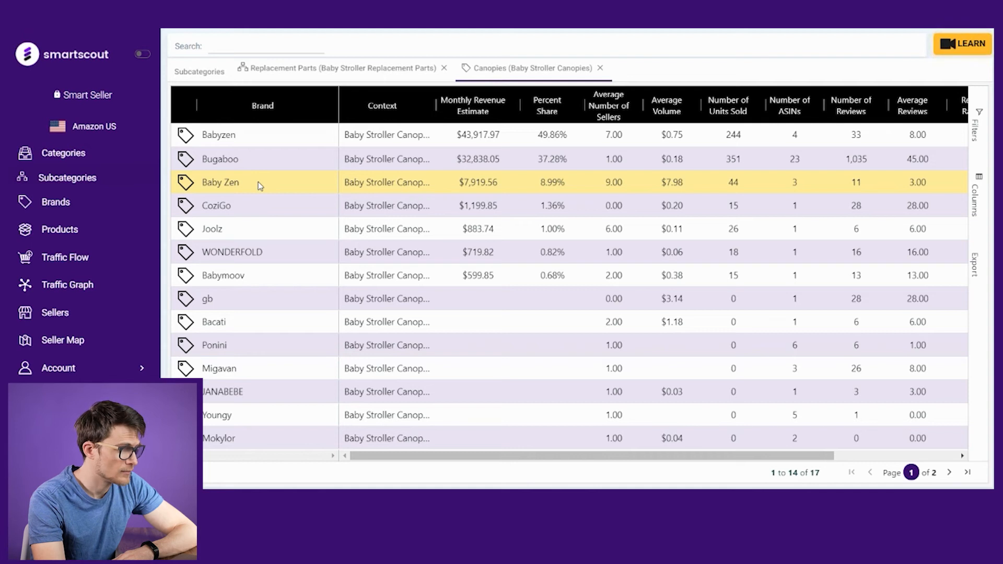
left_click(200, 71)
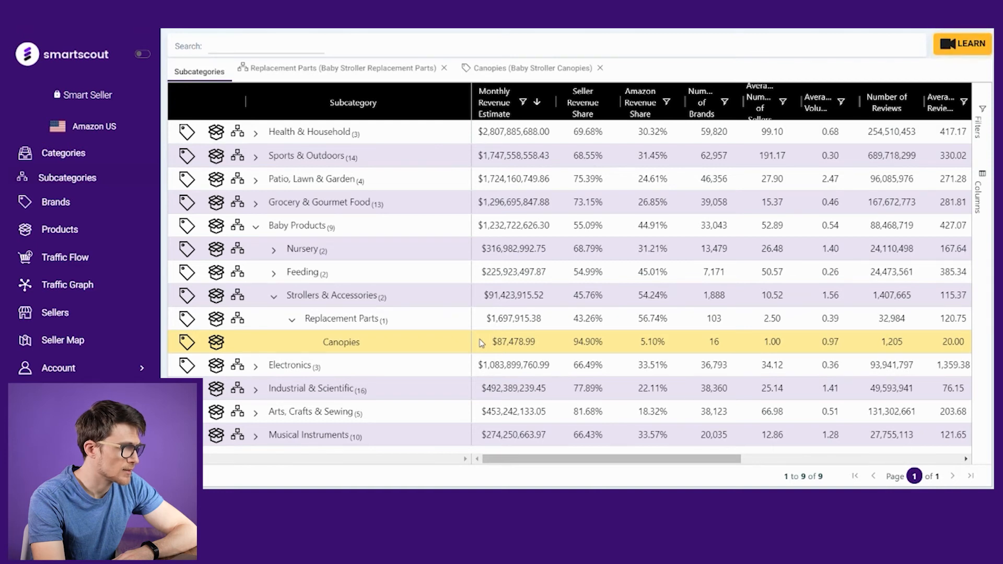
Step: Show the Canopies products and open the top-revenue Babyzen YOYO+ product's Amazon listing
left_click(216, 343)
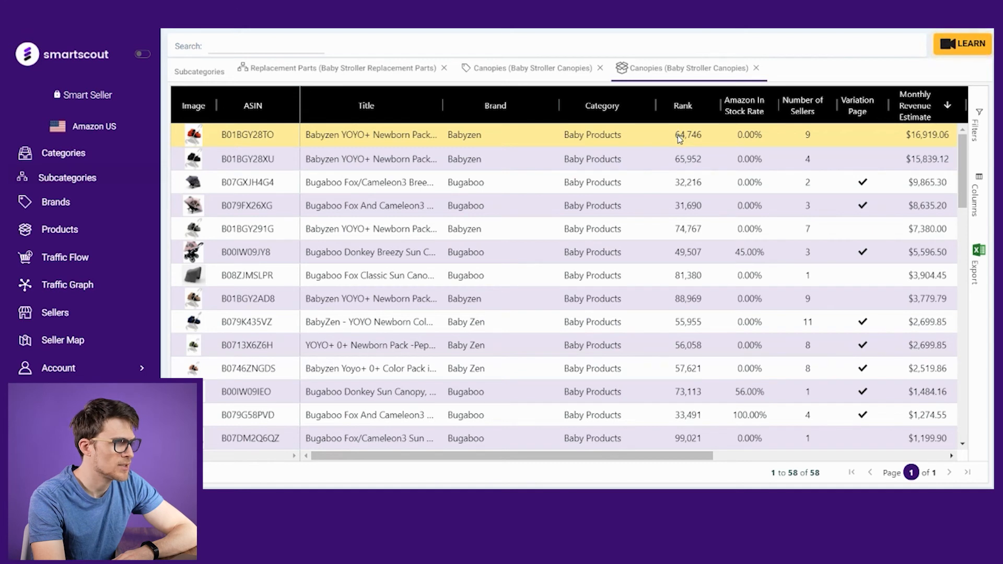
left_click(249, 137)
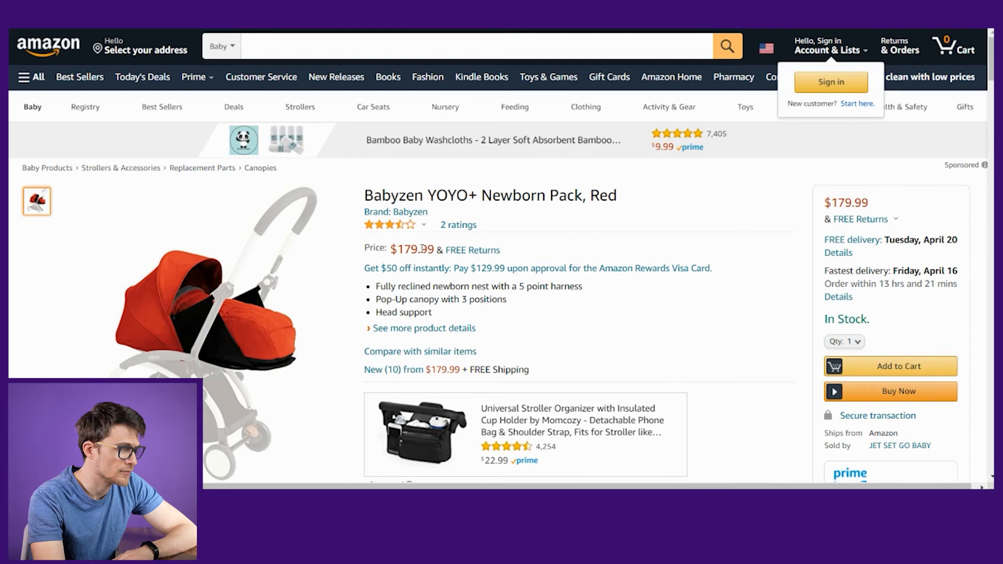
Step: Scroll through the Amazon product page to review its details, comparisons and related items
mouse_move(407, 230)
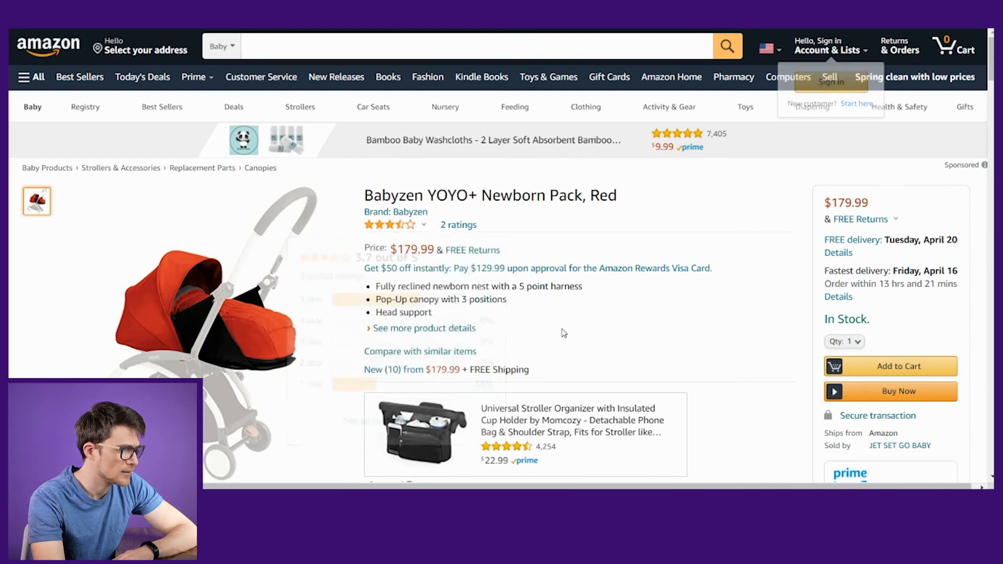
scroll(565, 333, "down", 5)
scroll(565, 332, "down", 4)
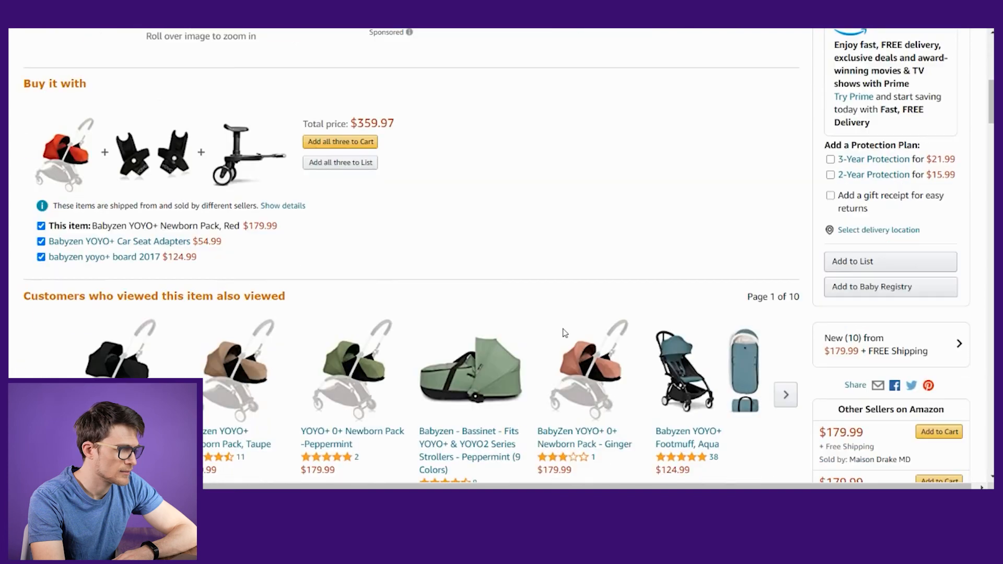
scroll(565, 332, "down", 13)
scroll(564, 335, "down", 7)
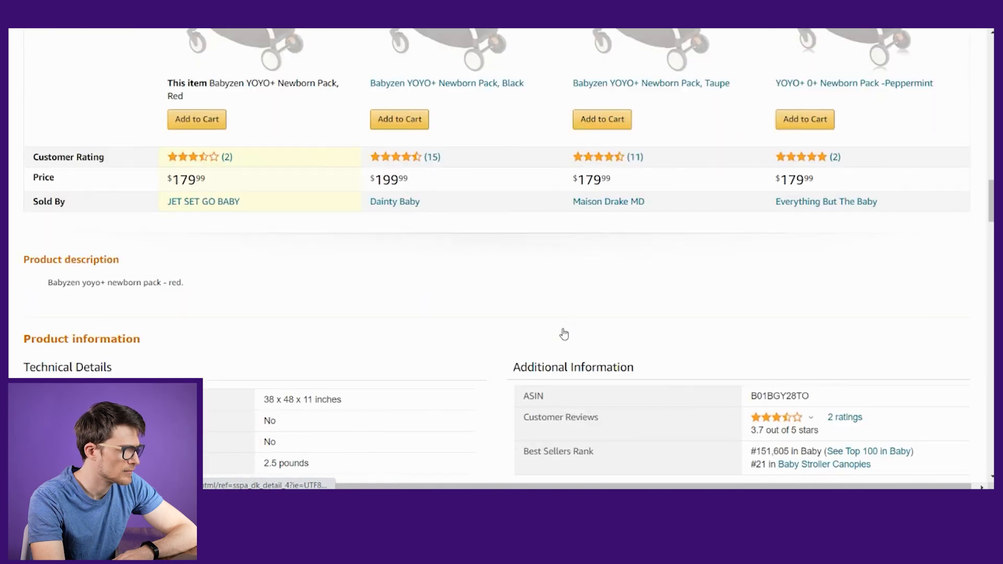
scroll(562, 332, "down", 4)
scroll(562, 331, "up", 11)
scroll(565, 333, "down", 20)
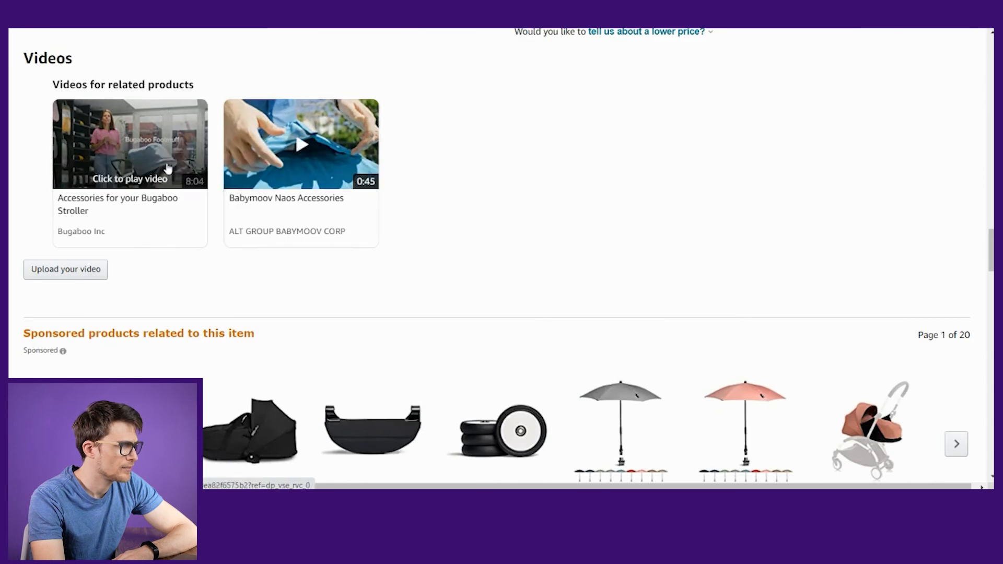
scroll(562, 244, "up", 20)
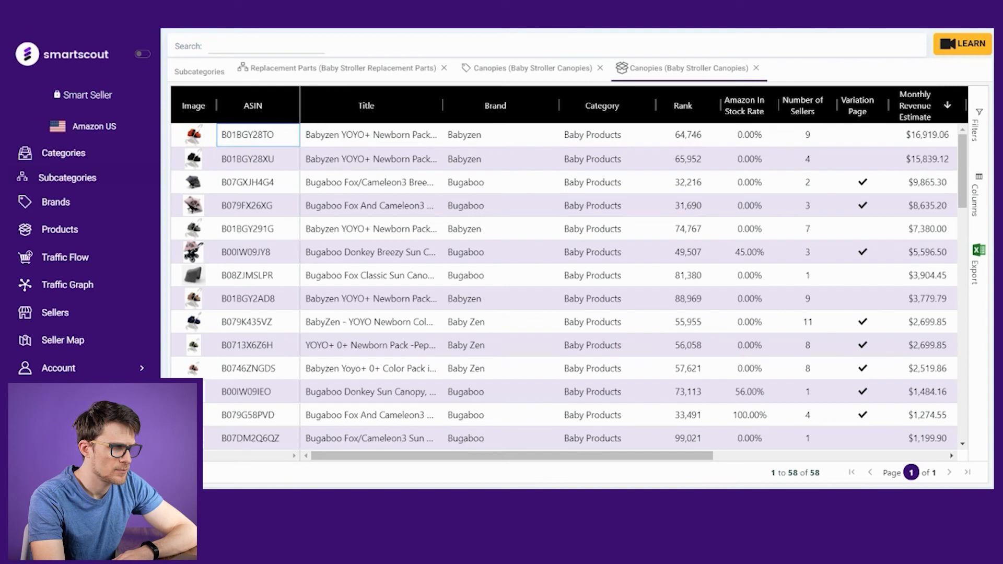
Step: Scroll across the Canopies product table to review its remaining columns
left_click_drag(494, 455, 726, 466)
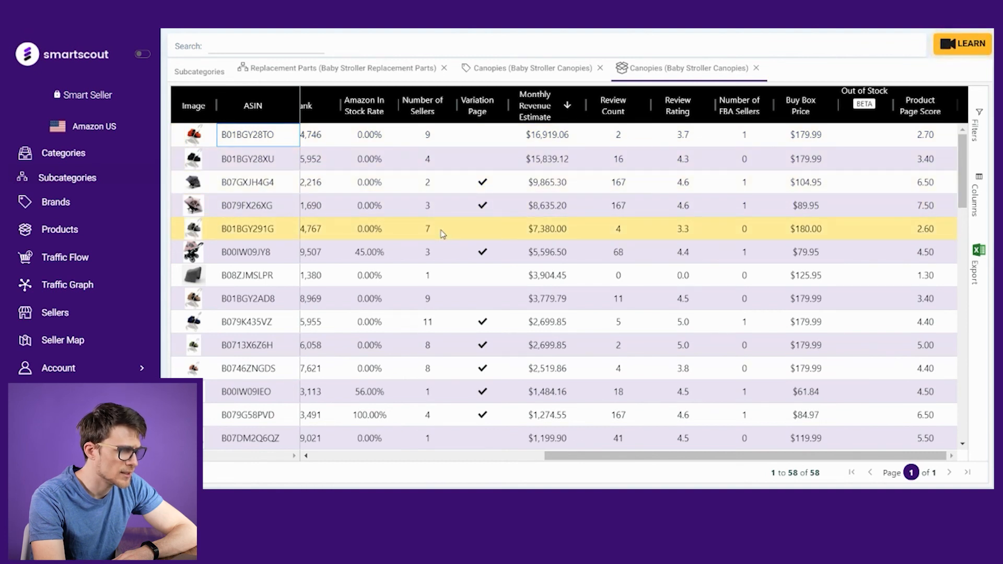
left_click_drag(578, 458, 376, 460)
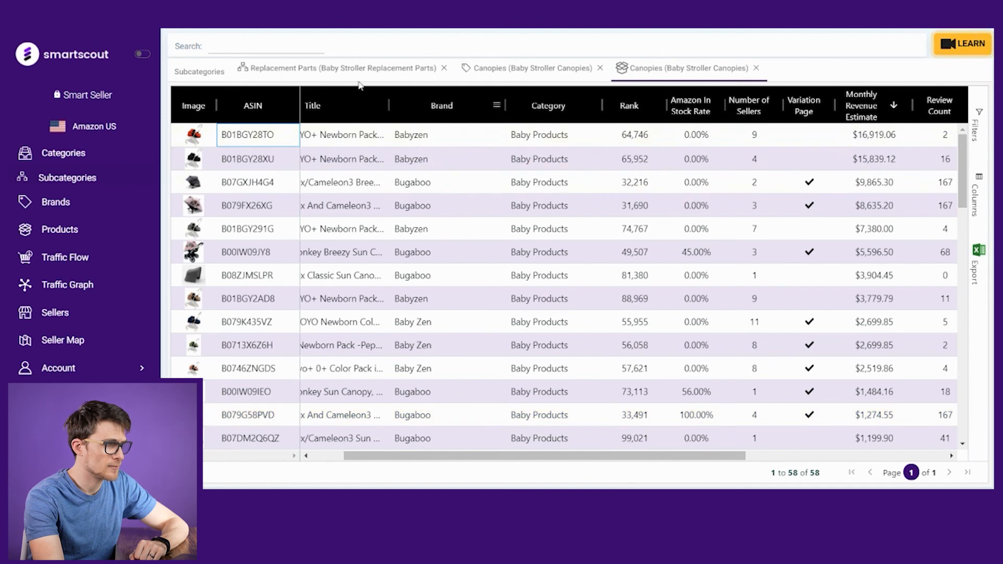
Step: Switch to the Canopies brands tab and scroll across its columns
left_click(220, 71)
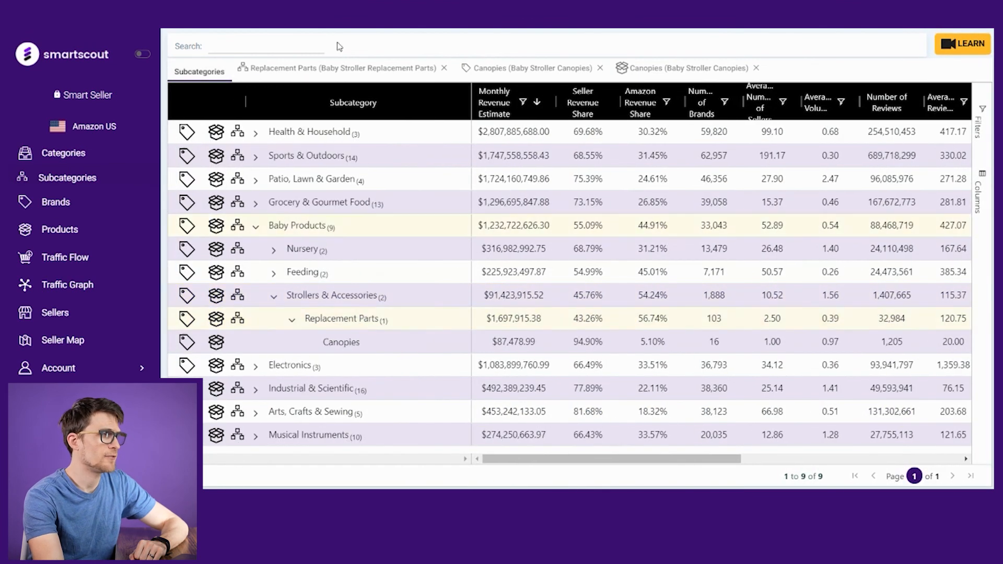
left_click(489, 69)
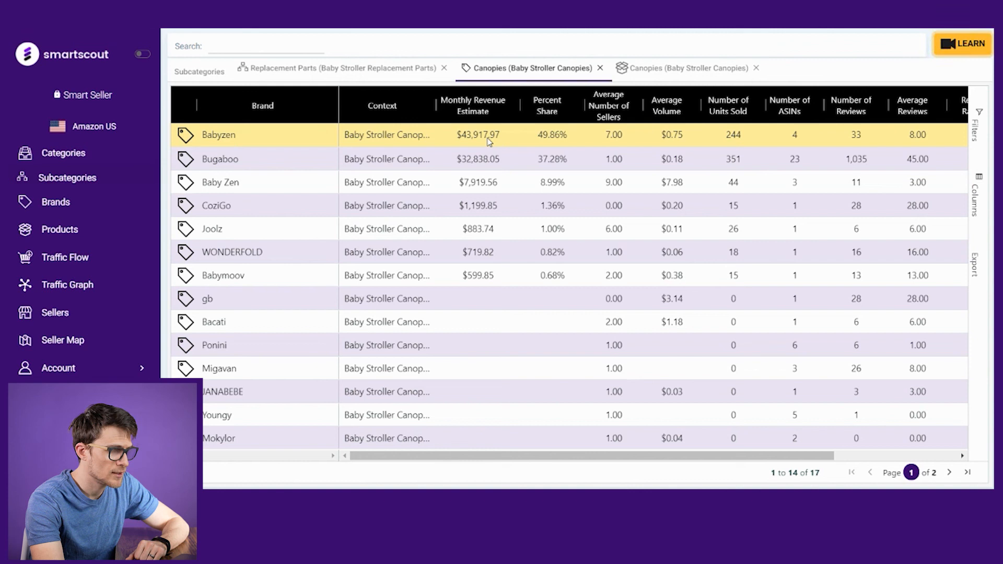
left_click_drag(555, 460, 678, 461)
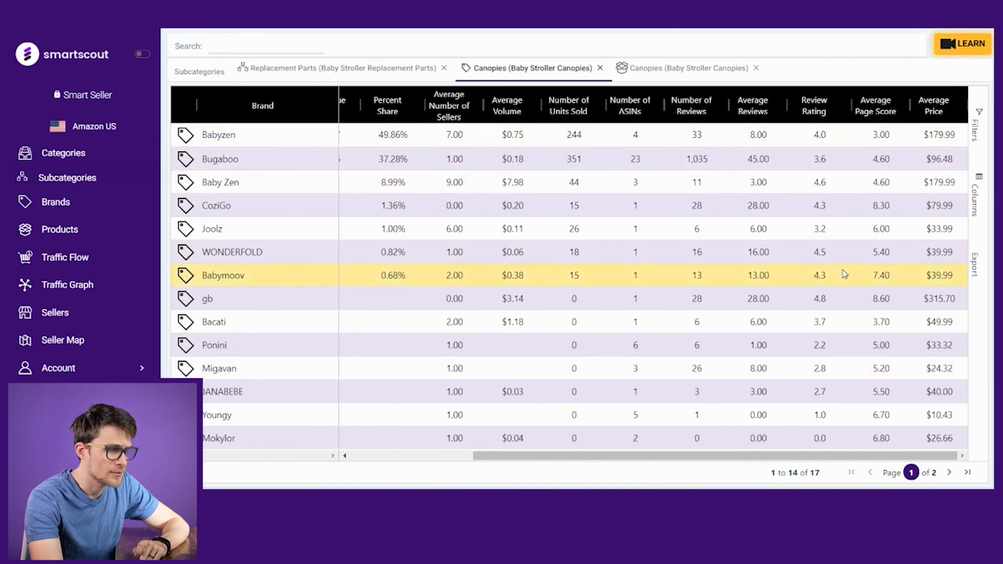
Step: Switch through the Canopies products and Replacement Parts tabs back to the Subcategories list
left_click(651, 72)
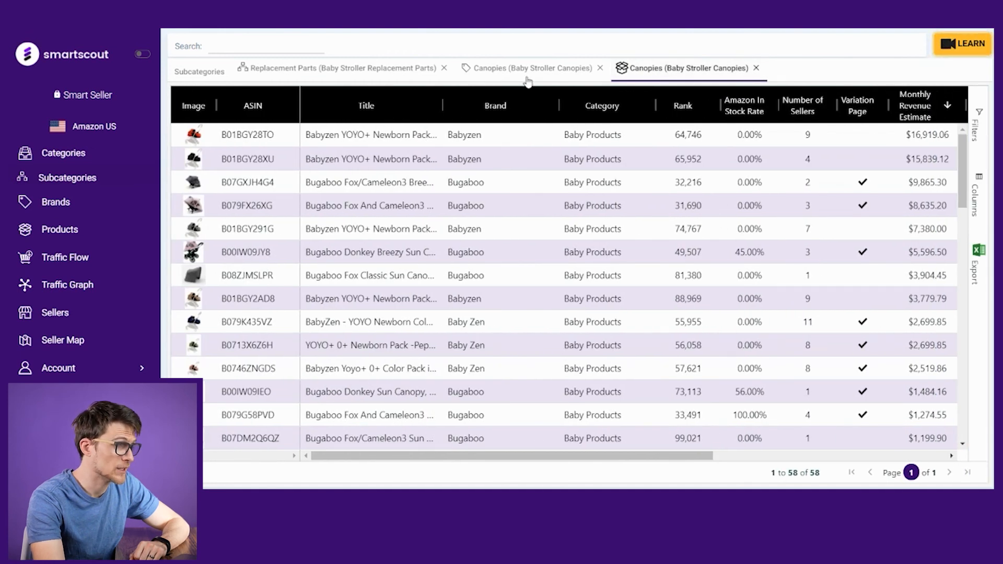
left_click(345, 70)
left_click(199, 72)
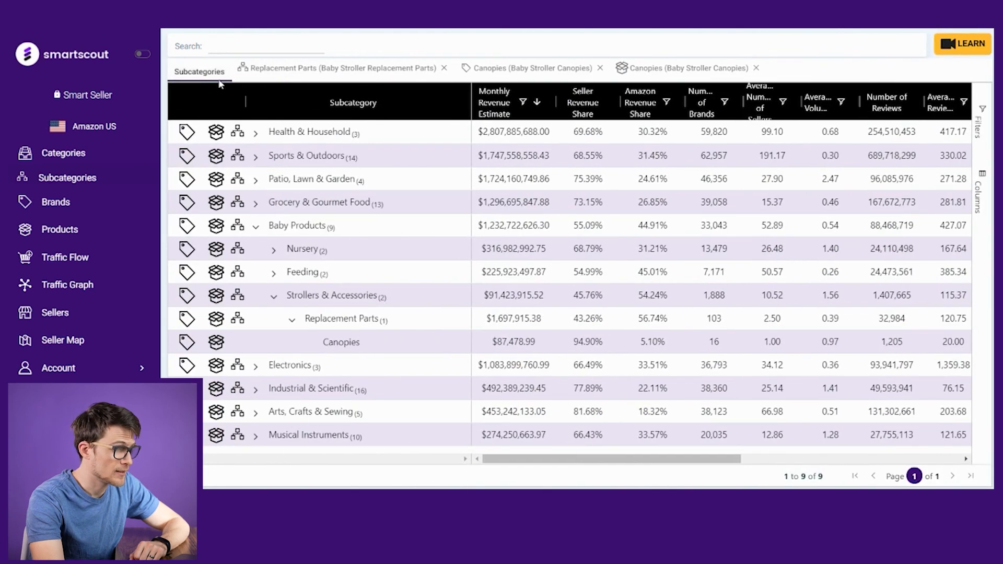